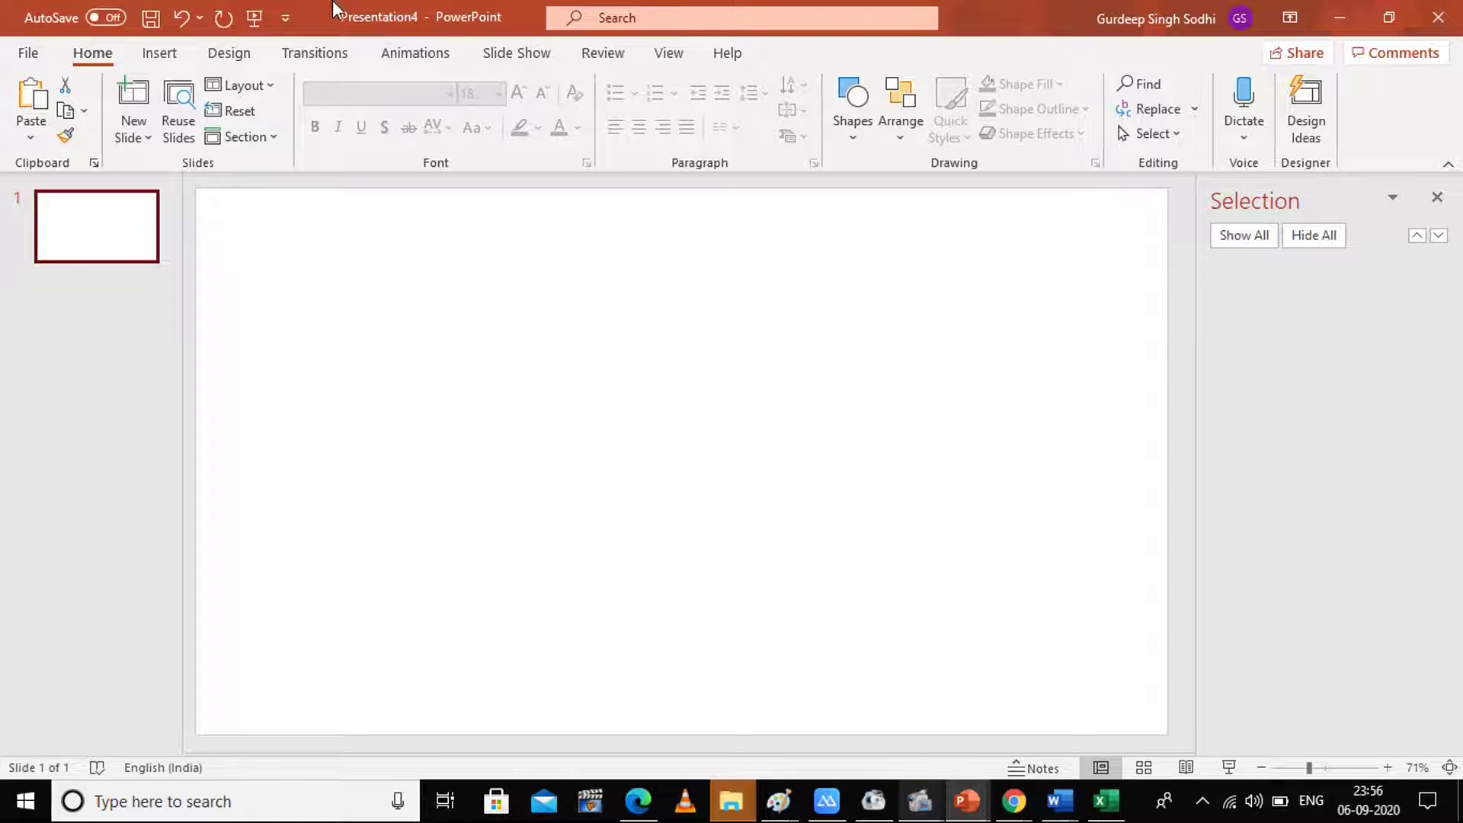
Draw a circle near the upper left of slide 1 and apply the yellow theme shape style.
click(162, 55)
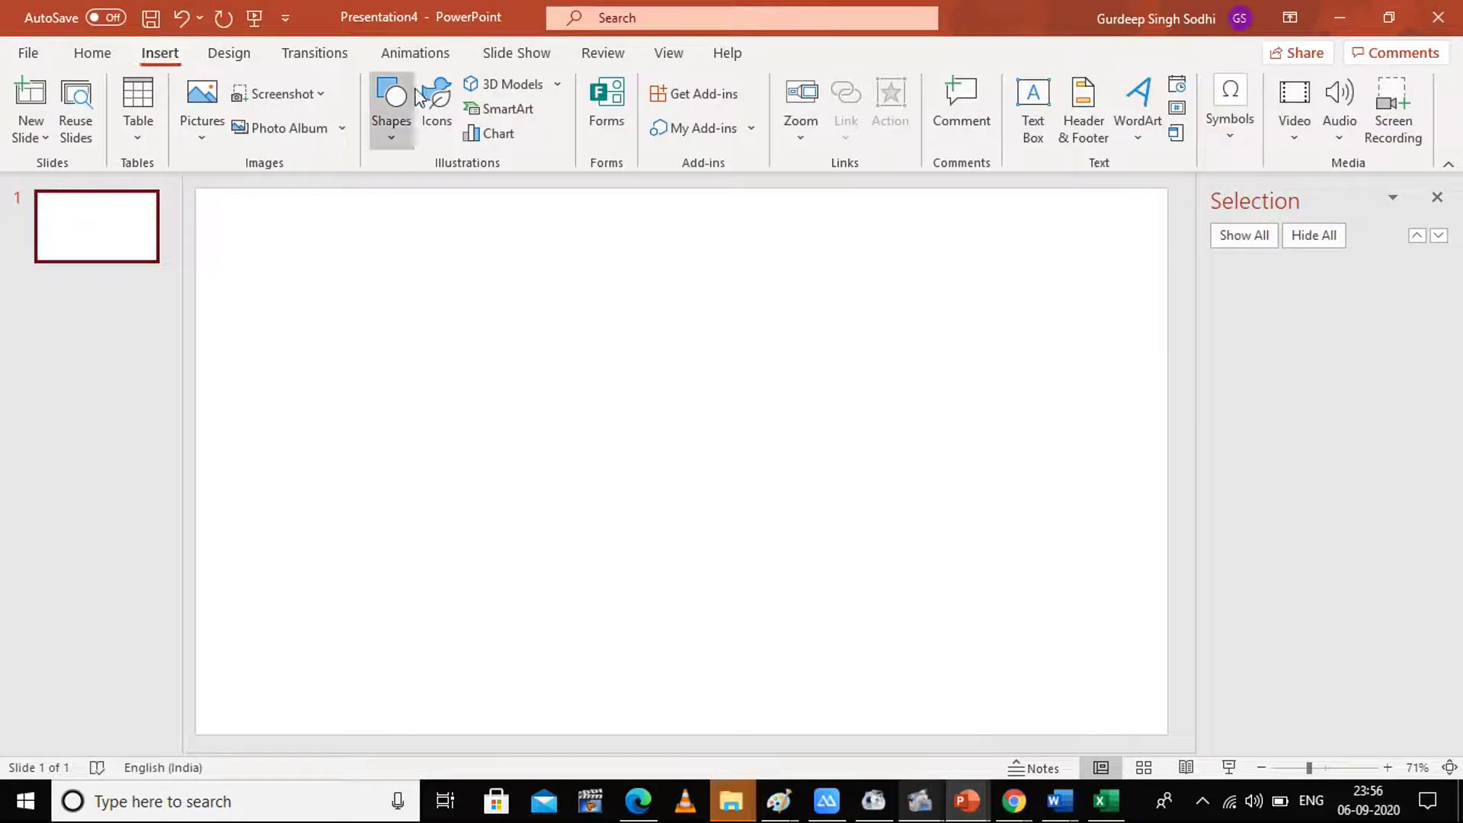
click(403, 127)
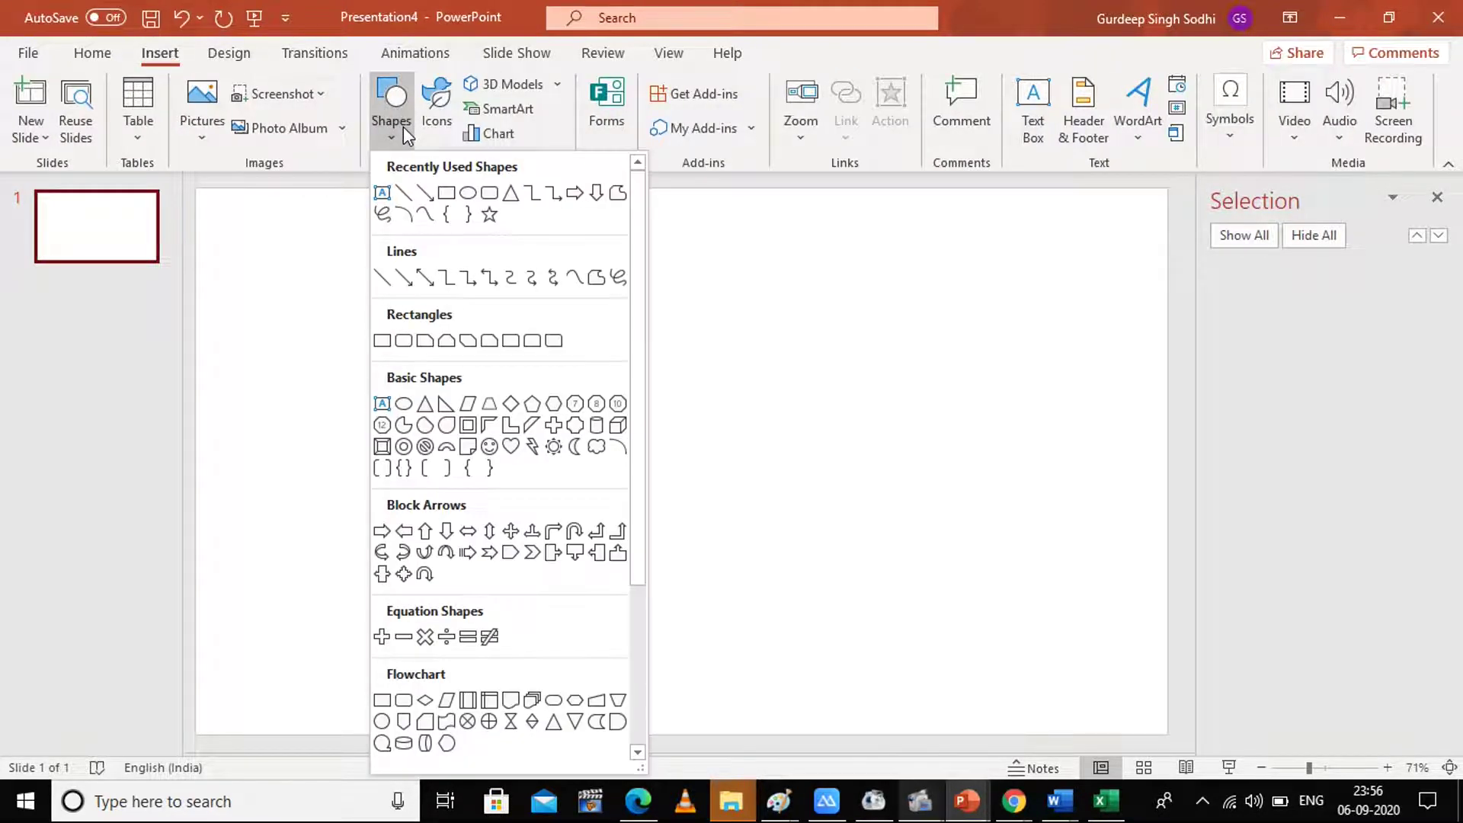
click(468, 194)
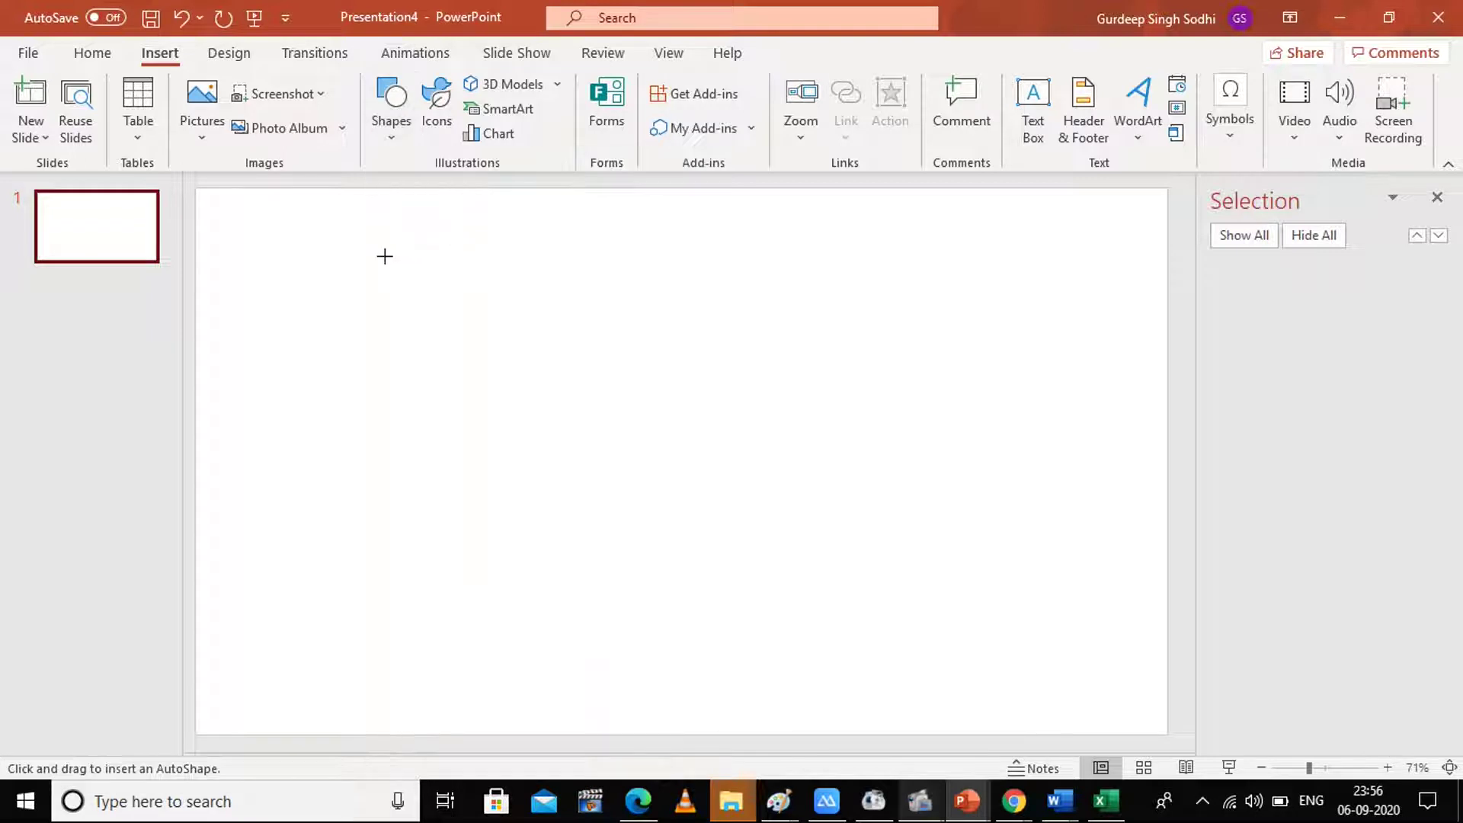
drag(385, 256, 540, 415)
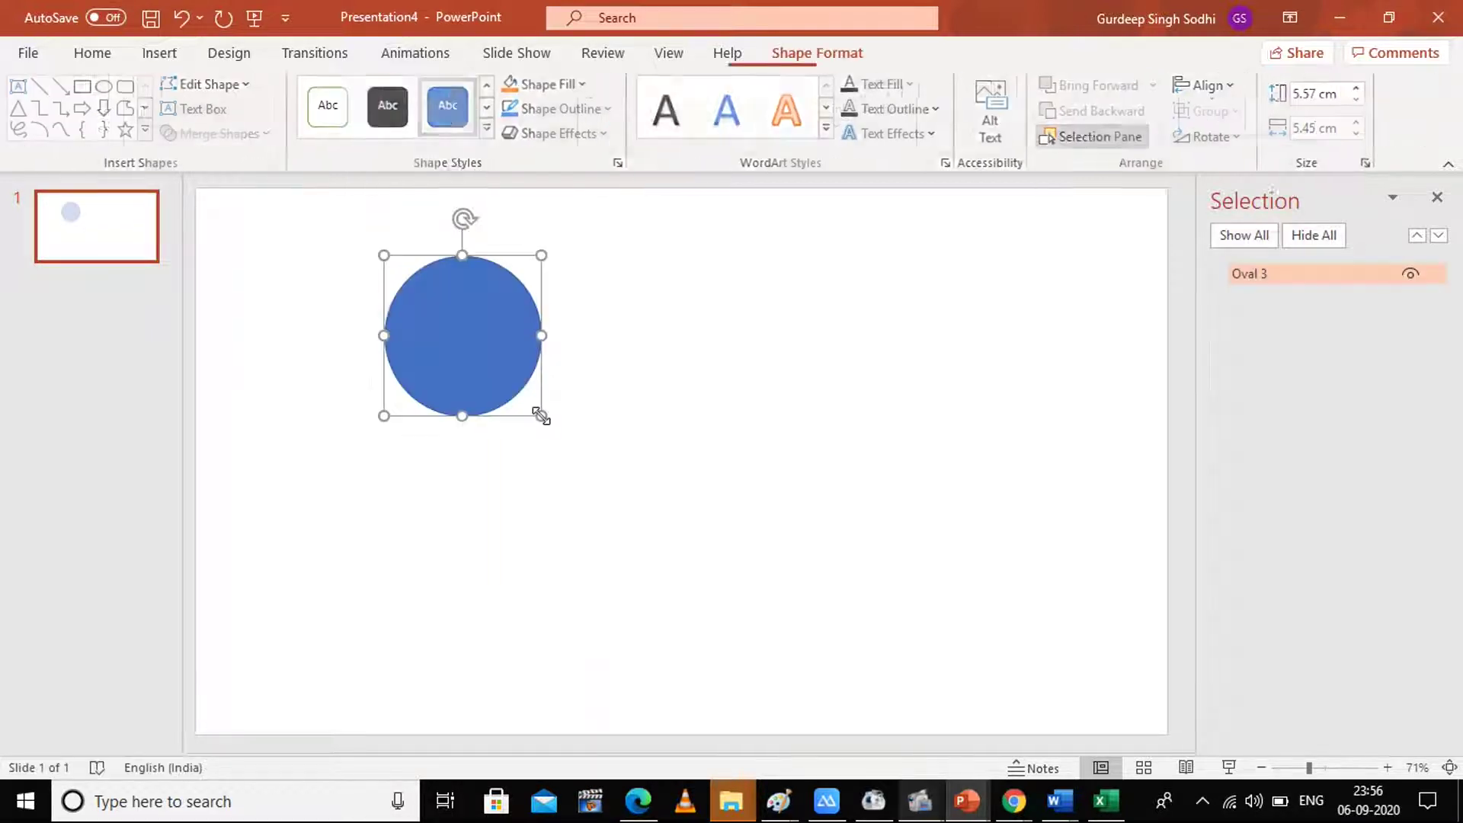
click(490, 129)
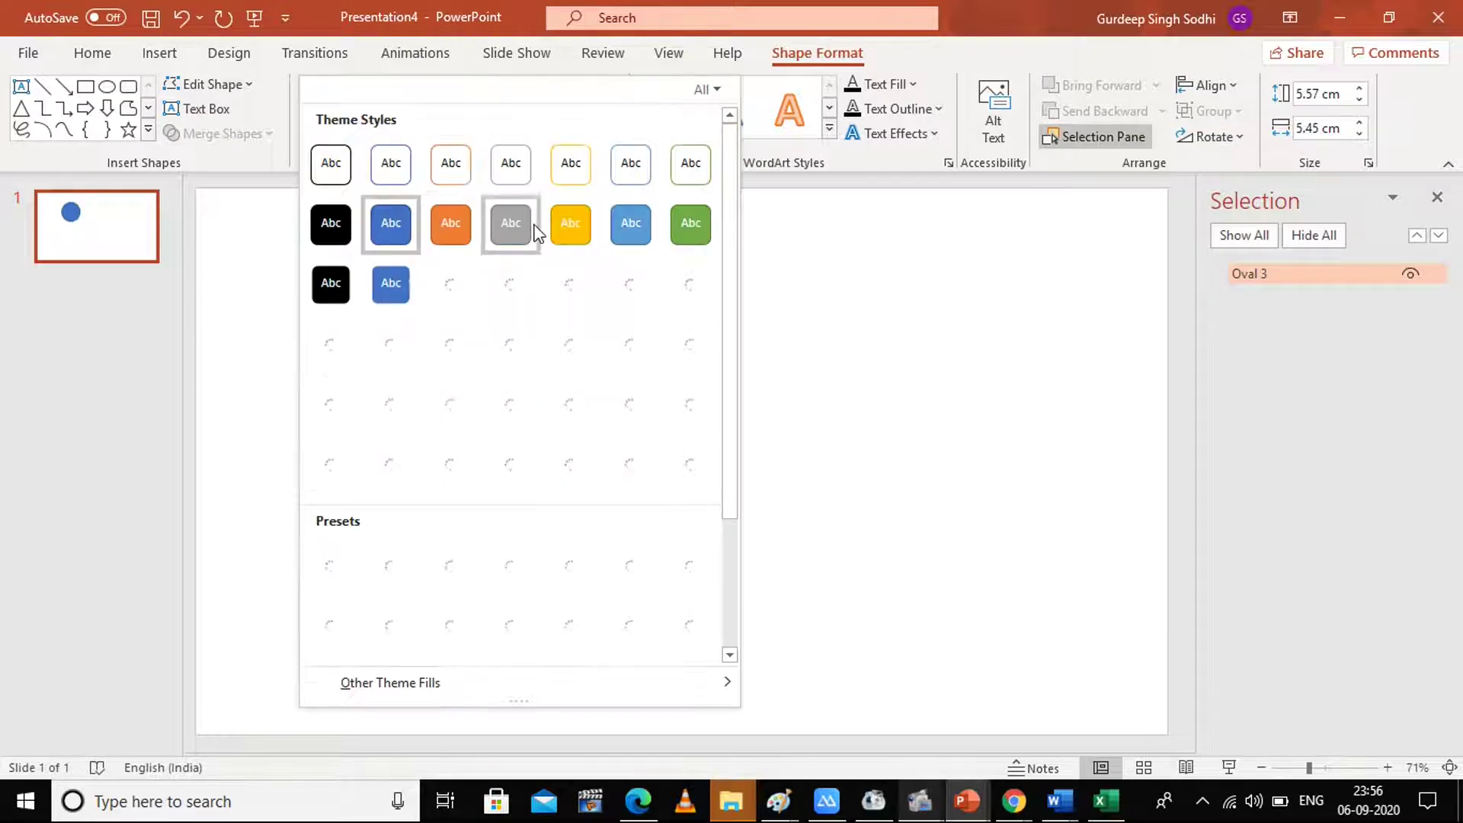
click(571, 223)
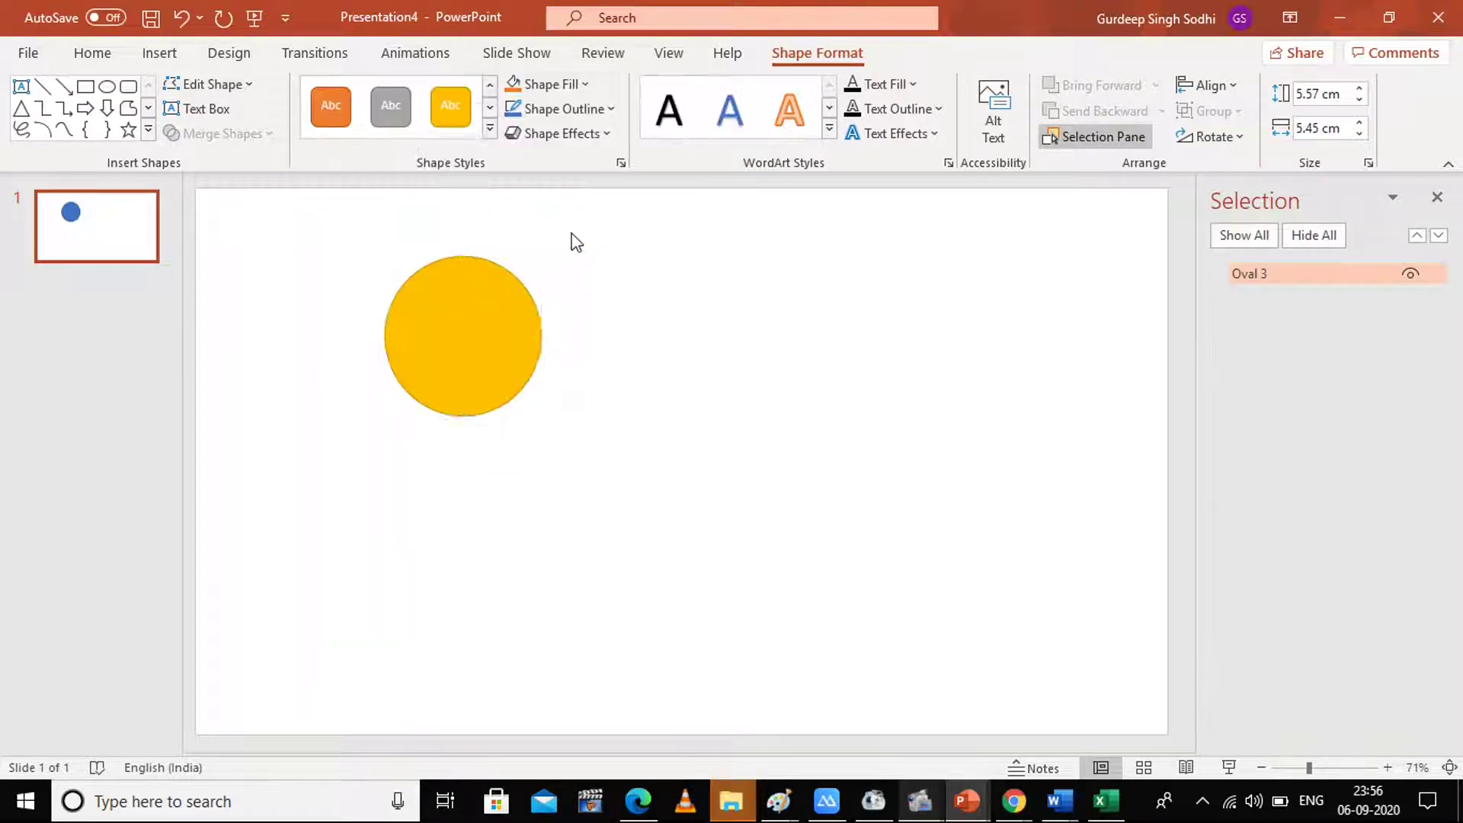
Copy and paste the yellow circle, placing the duplicate level with the original on its right.
right_click(440, 314)
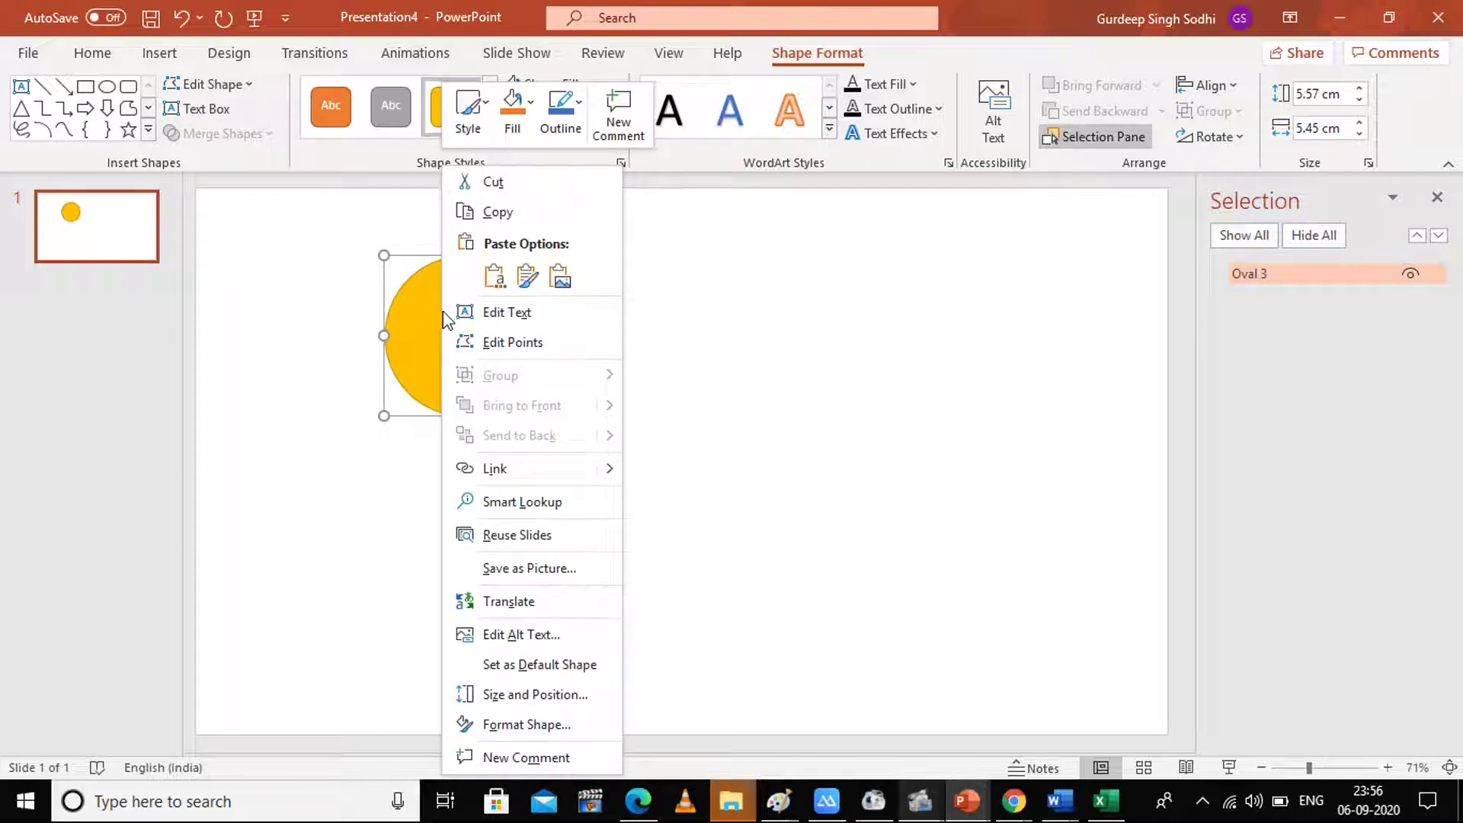
click(556, 222)
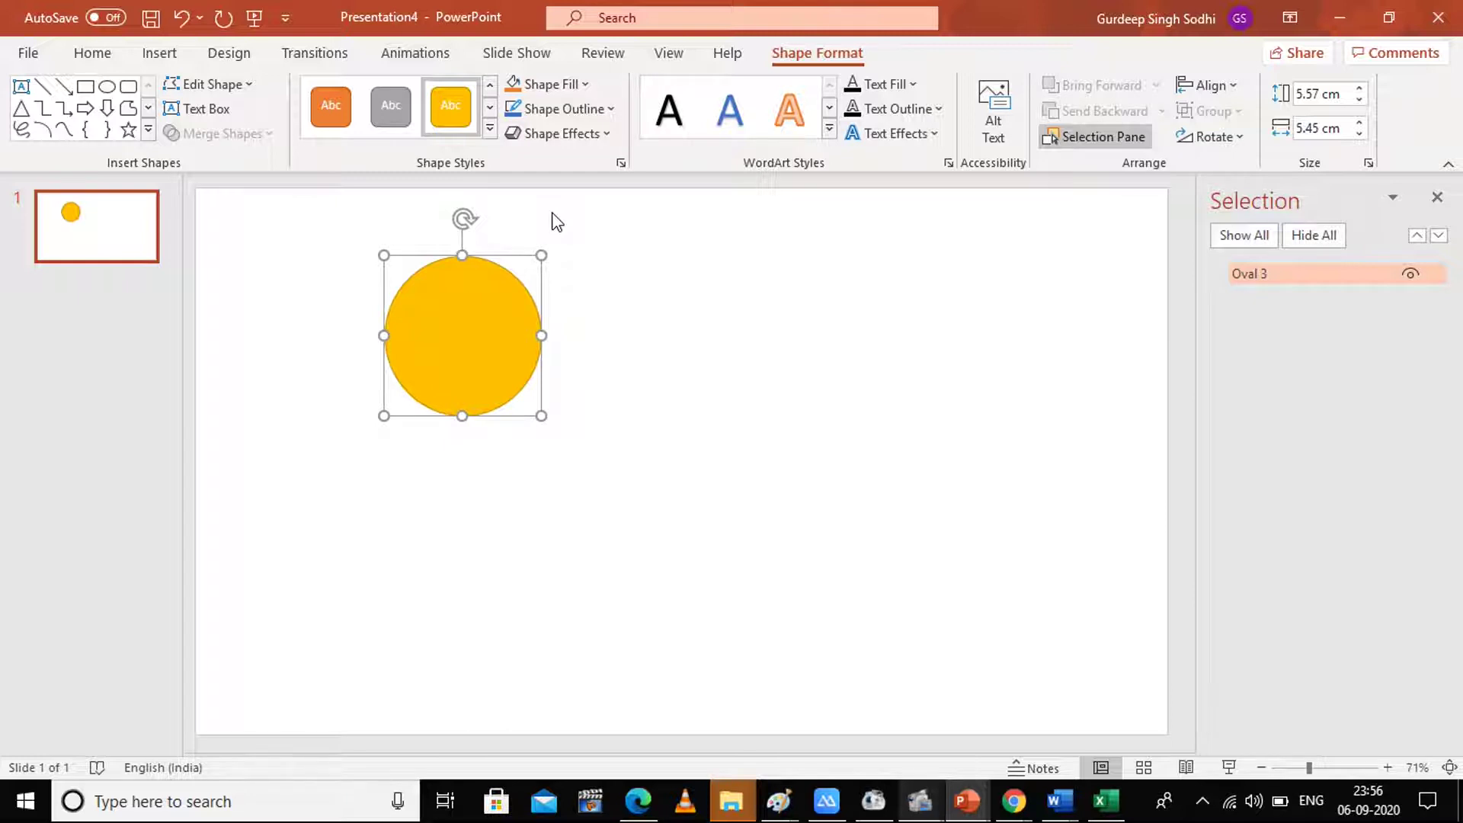
key(ctrl+v)
drag(482, 345, 836, 344)
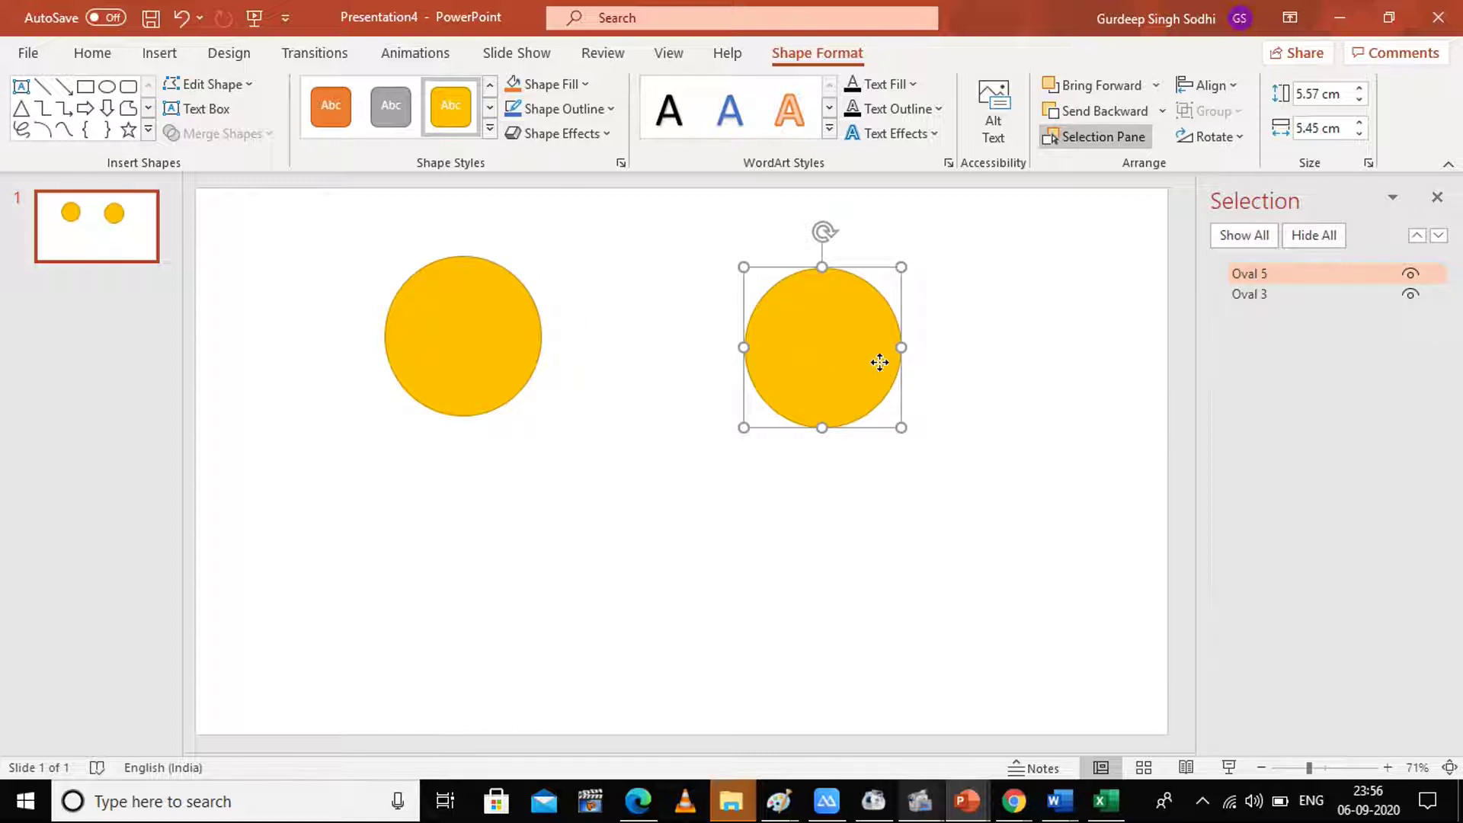
drag(878, 358, 858, 352)
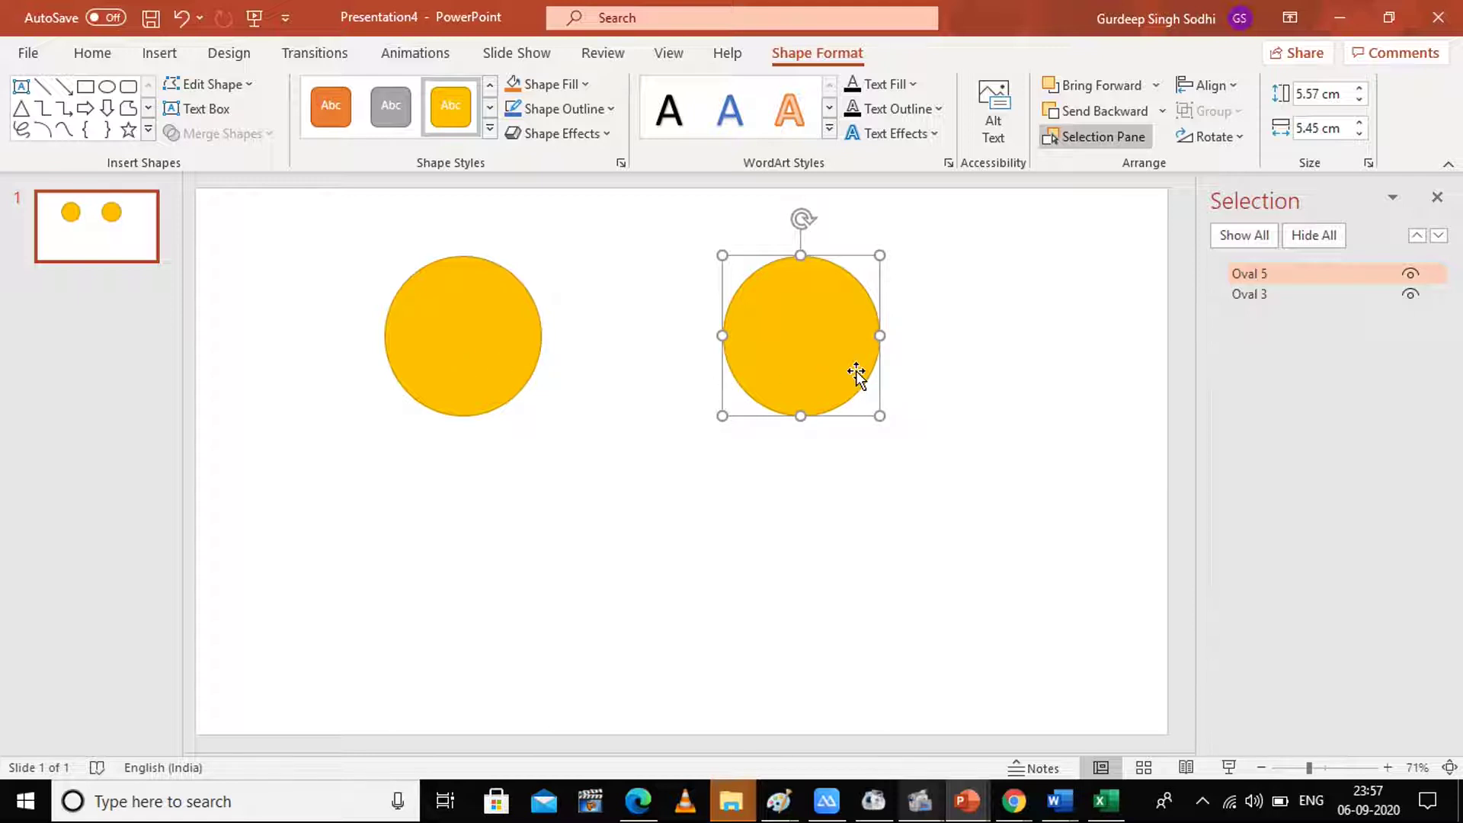
Ctrl-drag the circle into a trail of about 23 overlapping copies, then add a blank second slide.
click(466, 326)
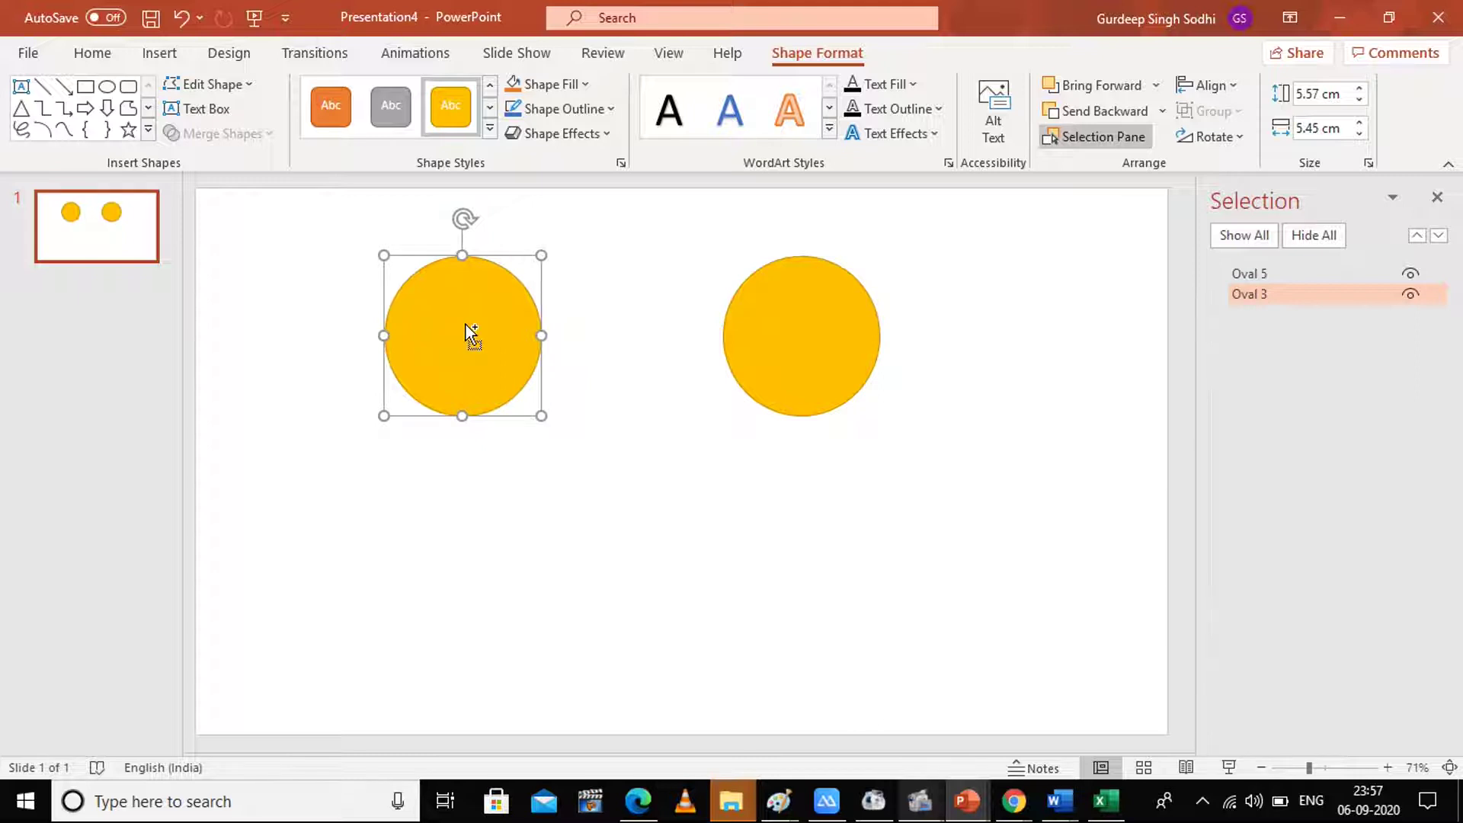
drag(465, 326, 954, 437)
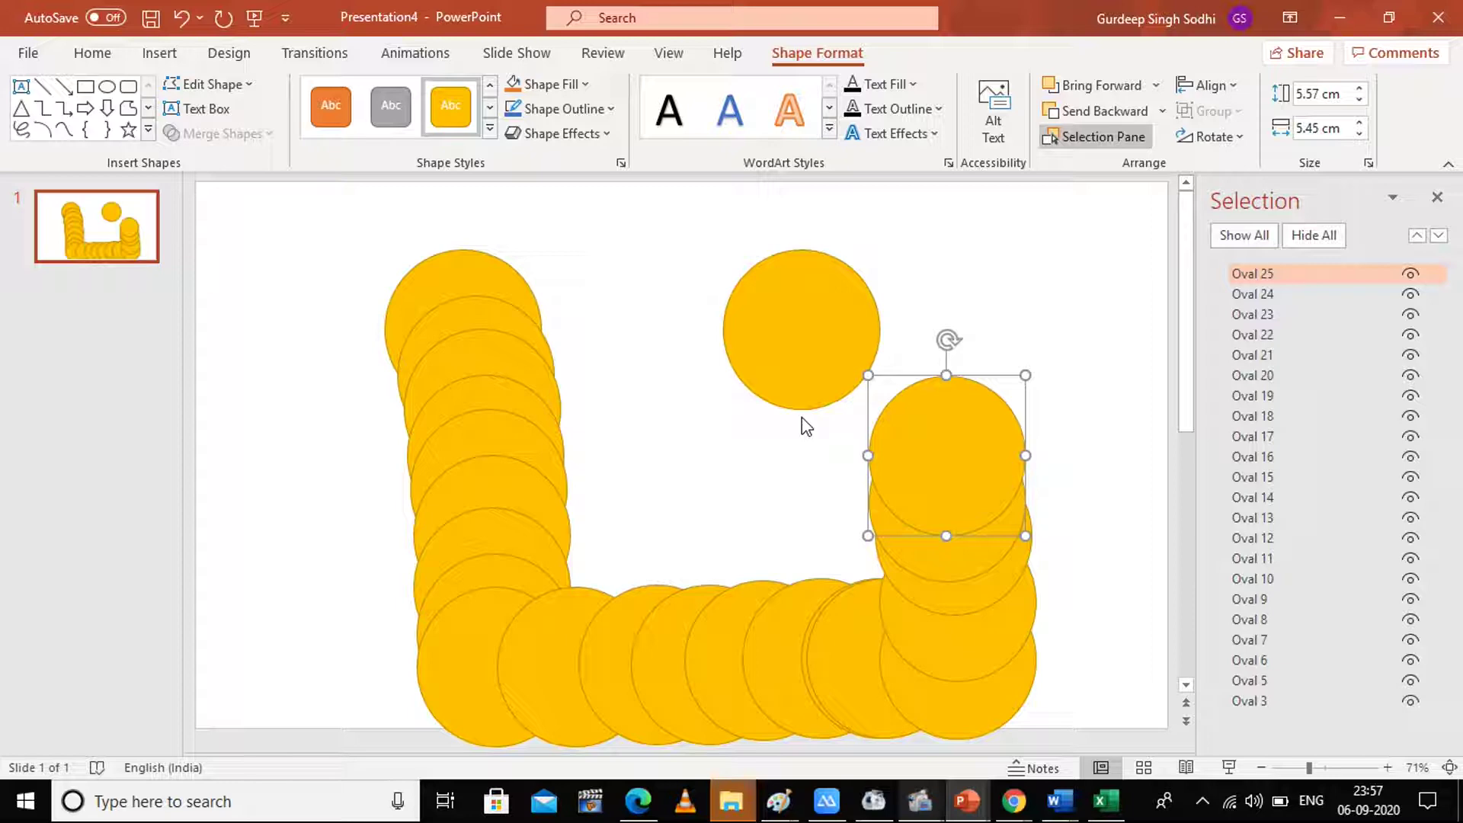
click(79, 318)
key(Return)
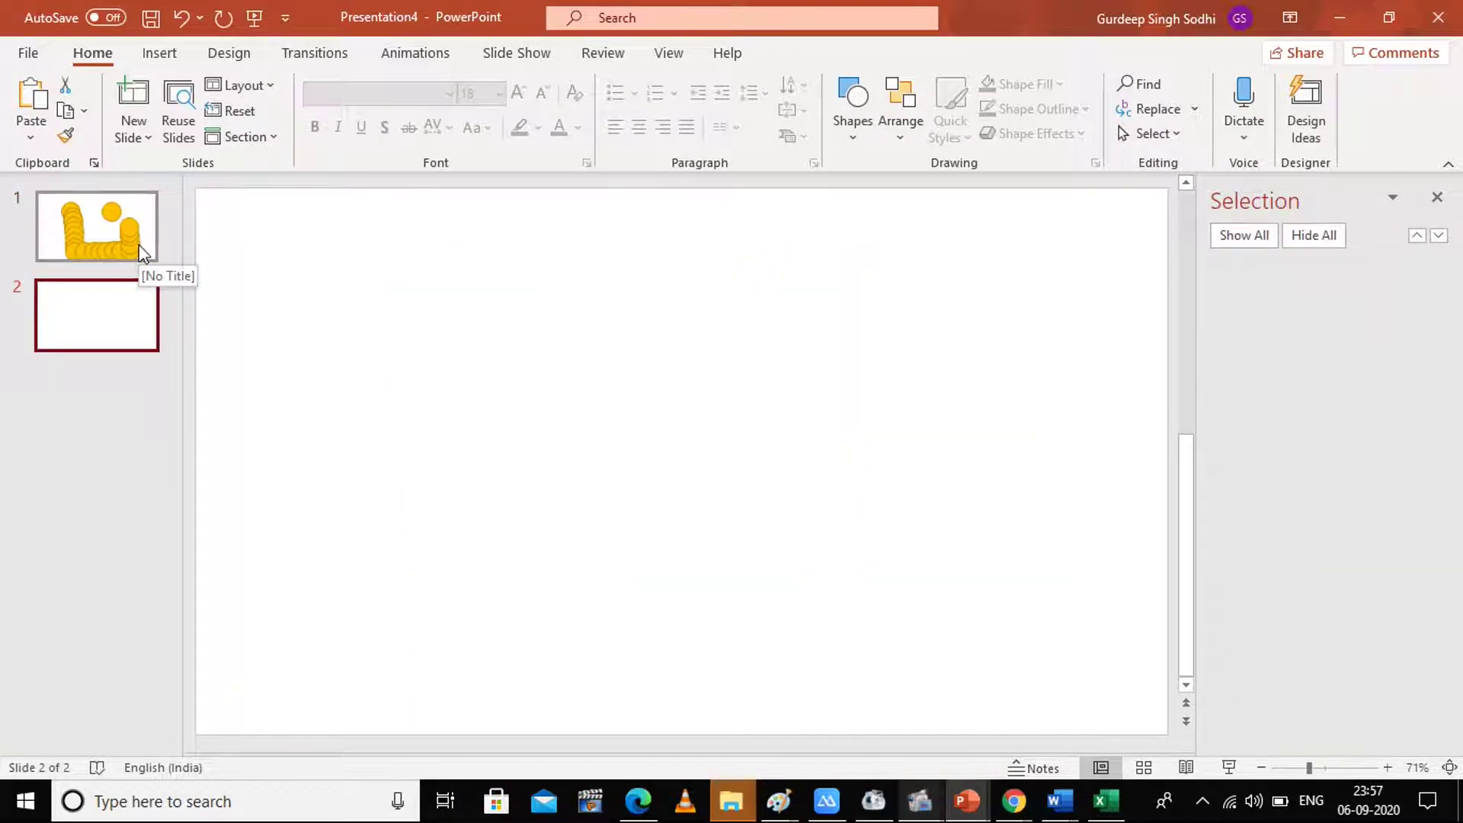
Draw a rectangle at the upper left of slide 2 and an isosceles triangle to its right.
click(175, 54)
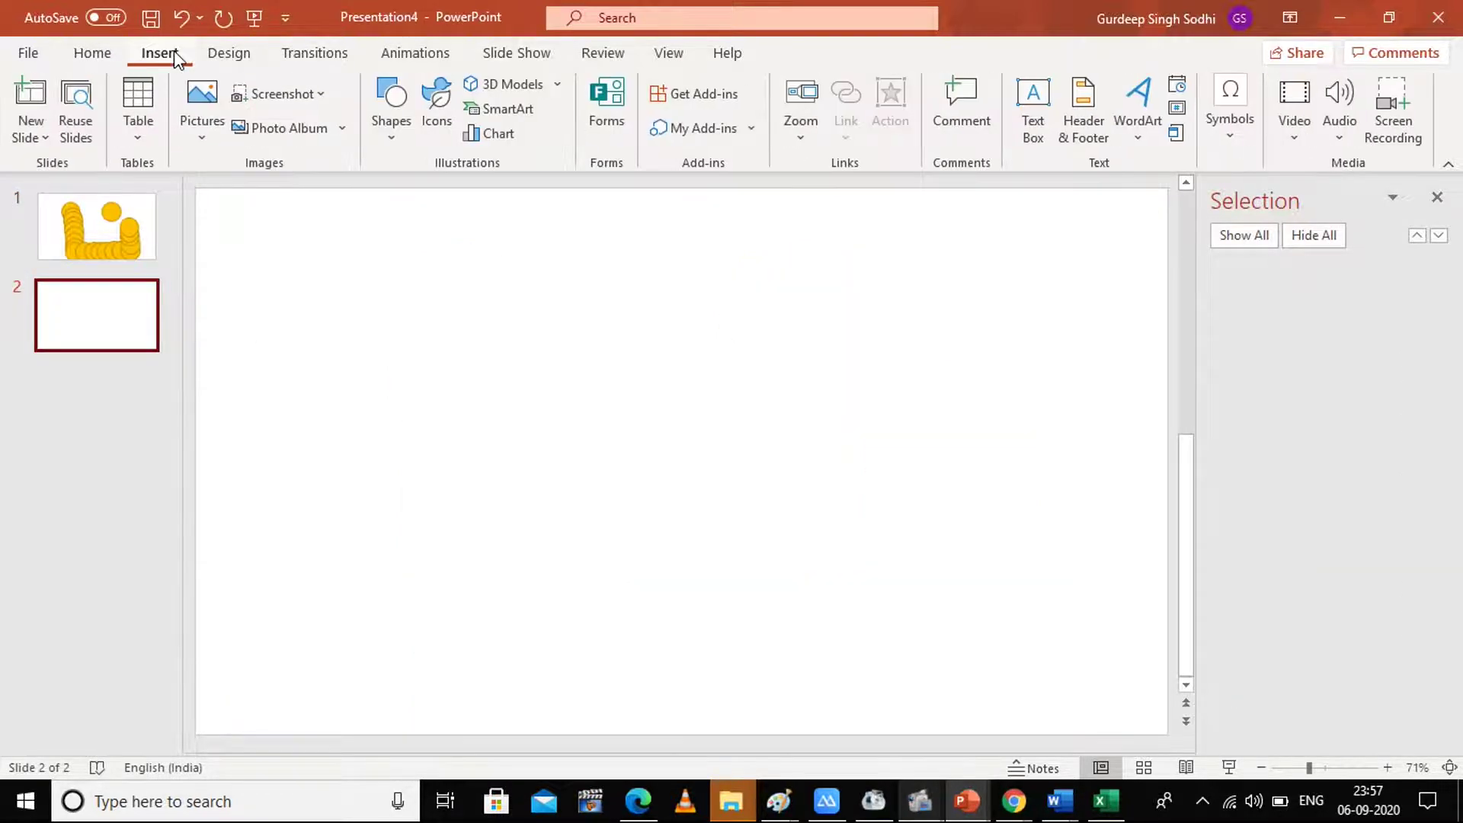
click(394, 126)
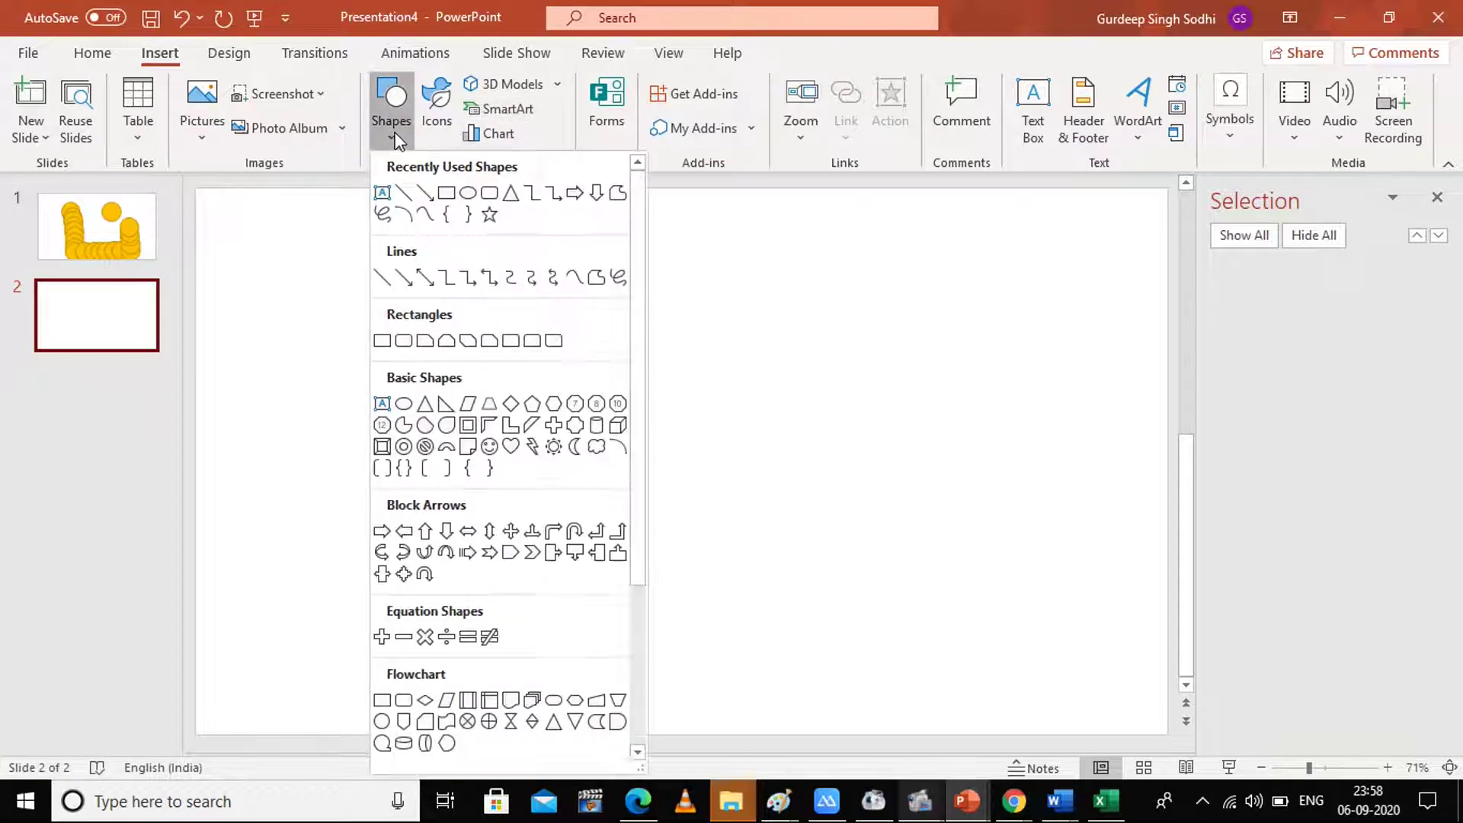
click(454, 195)
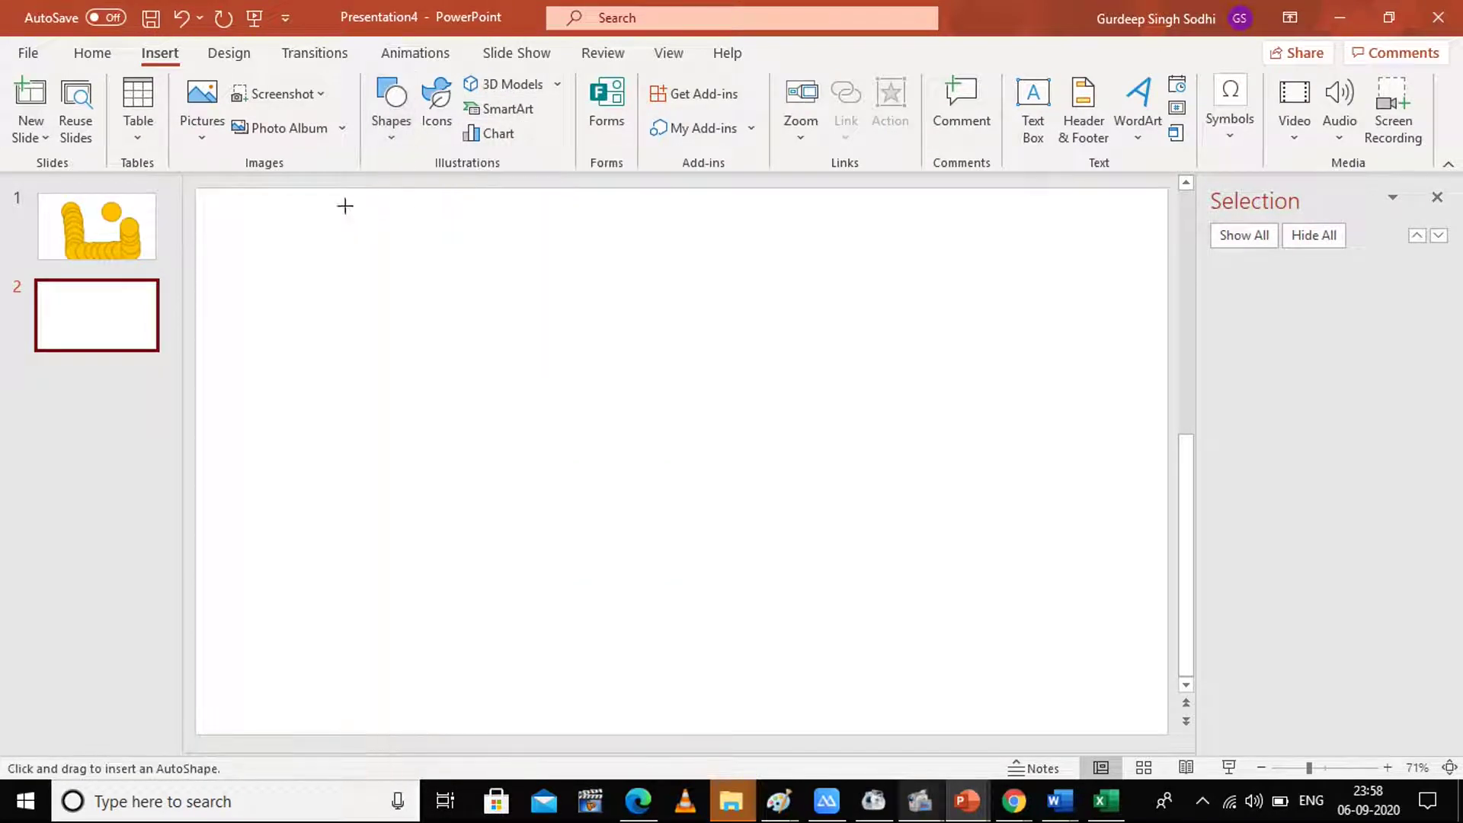
mouse_move(298, 224)
mouse_down()
mouse_move(477, 317)
mouse_move(482, 366)
mouse_up()
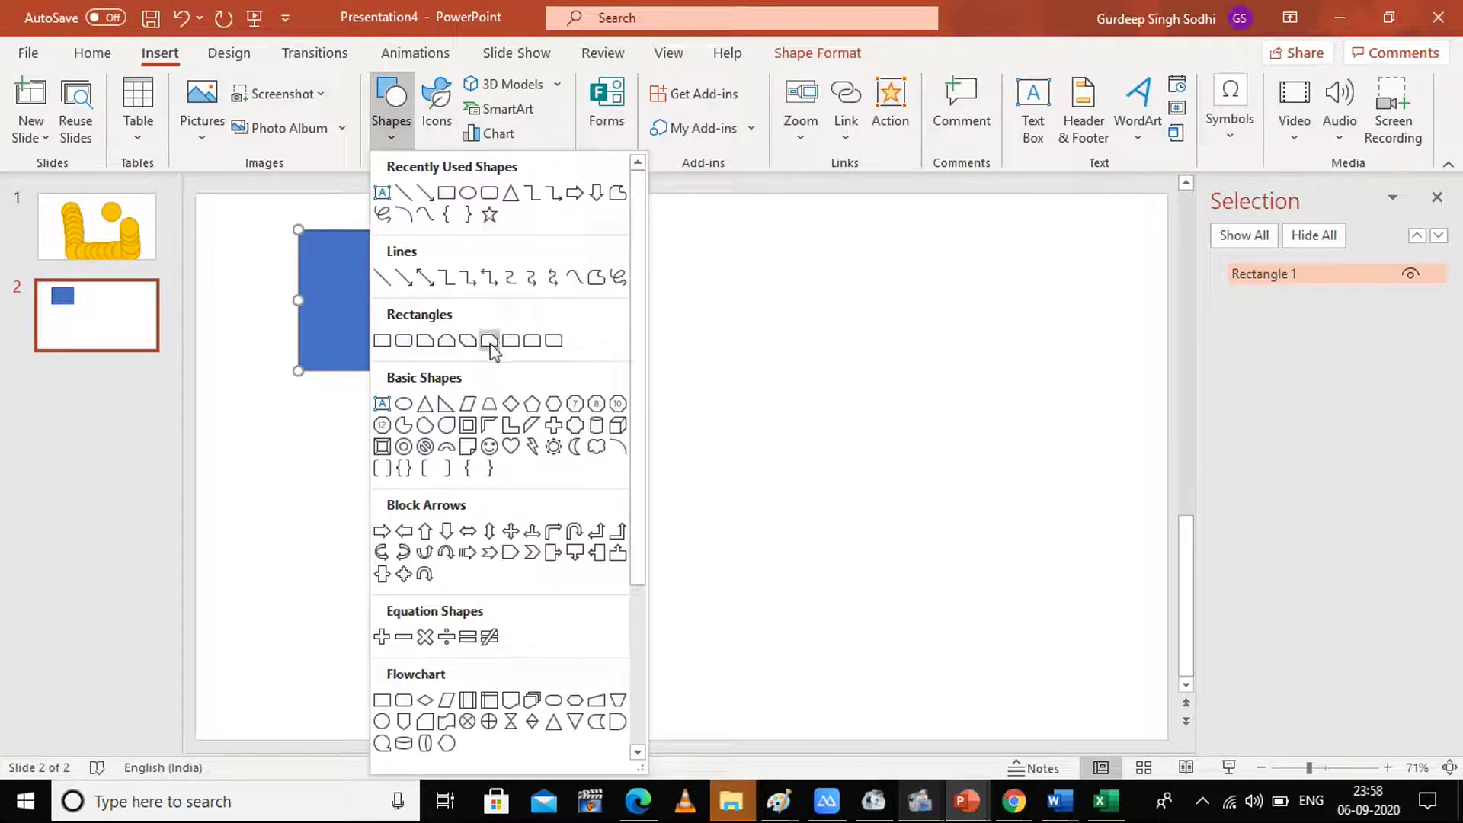
click(424, 404)
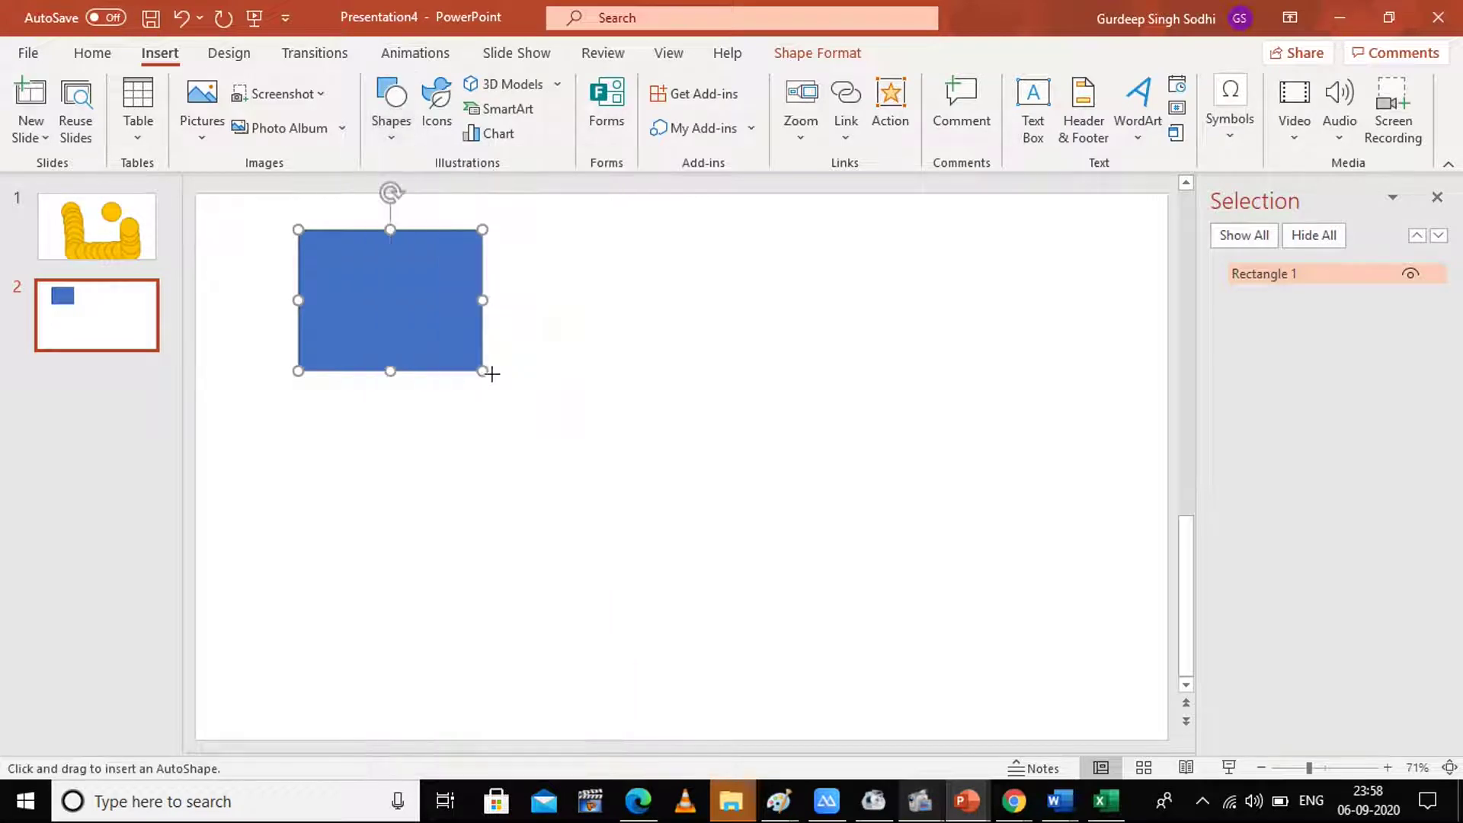
drag(583, 318, 793, 473)
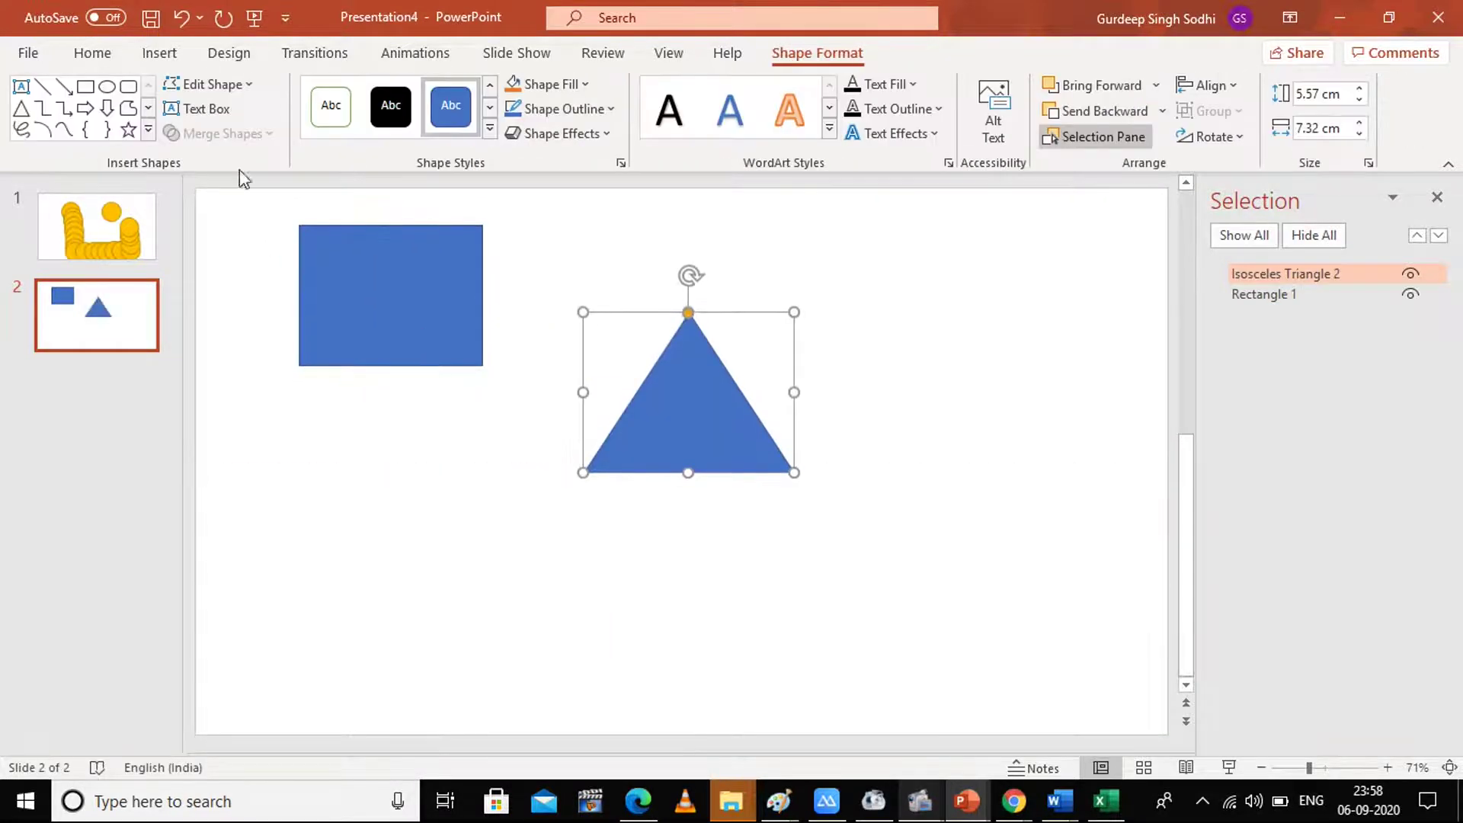
Draw an oval circle at the lower right of slide 2.
click(162, 54)
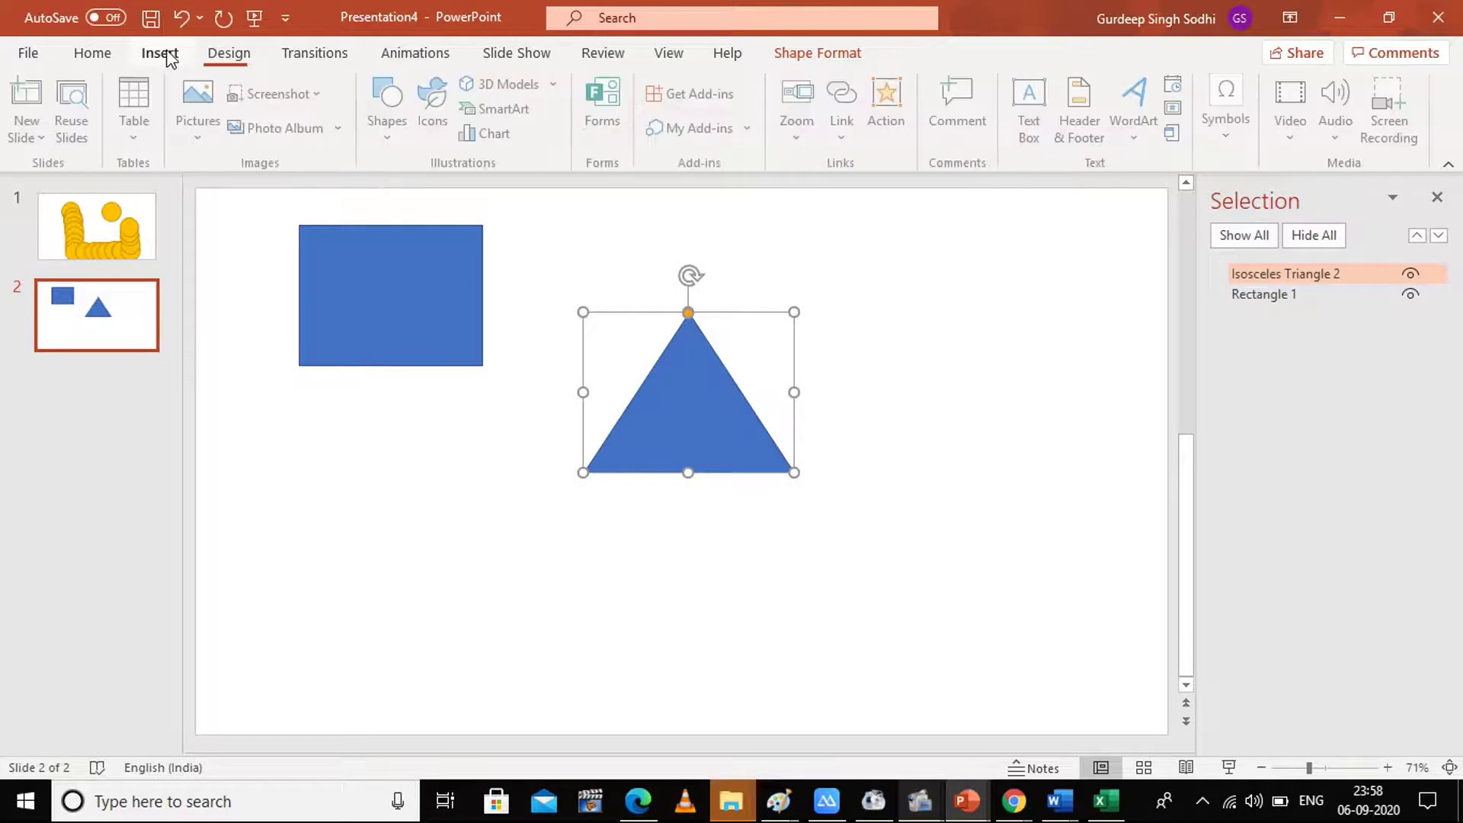
click(401, 124)
click(467, 193)
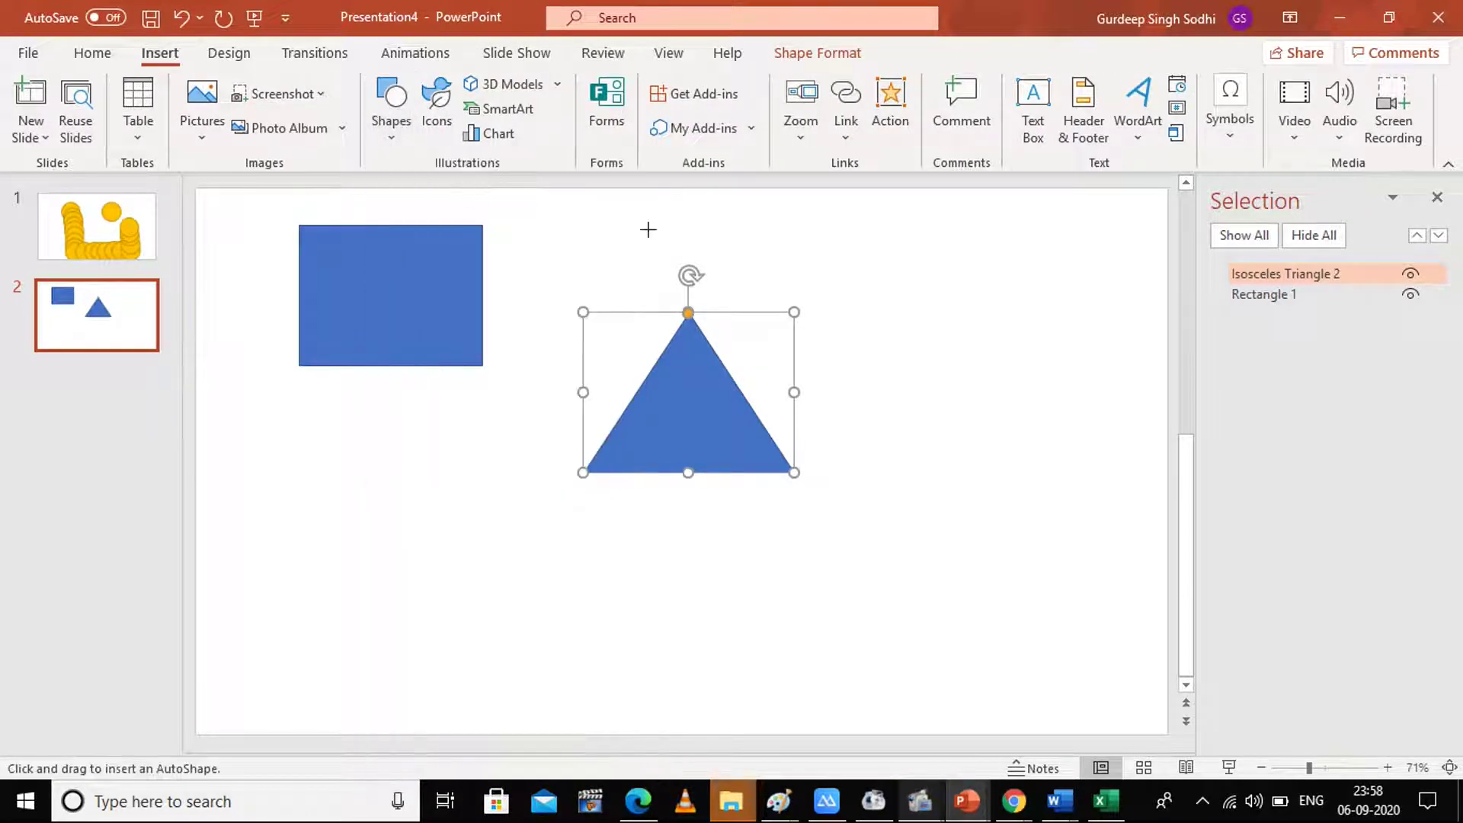
drag(926, 507, 1076, 671)
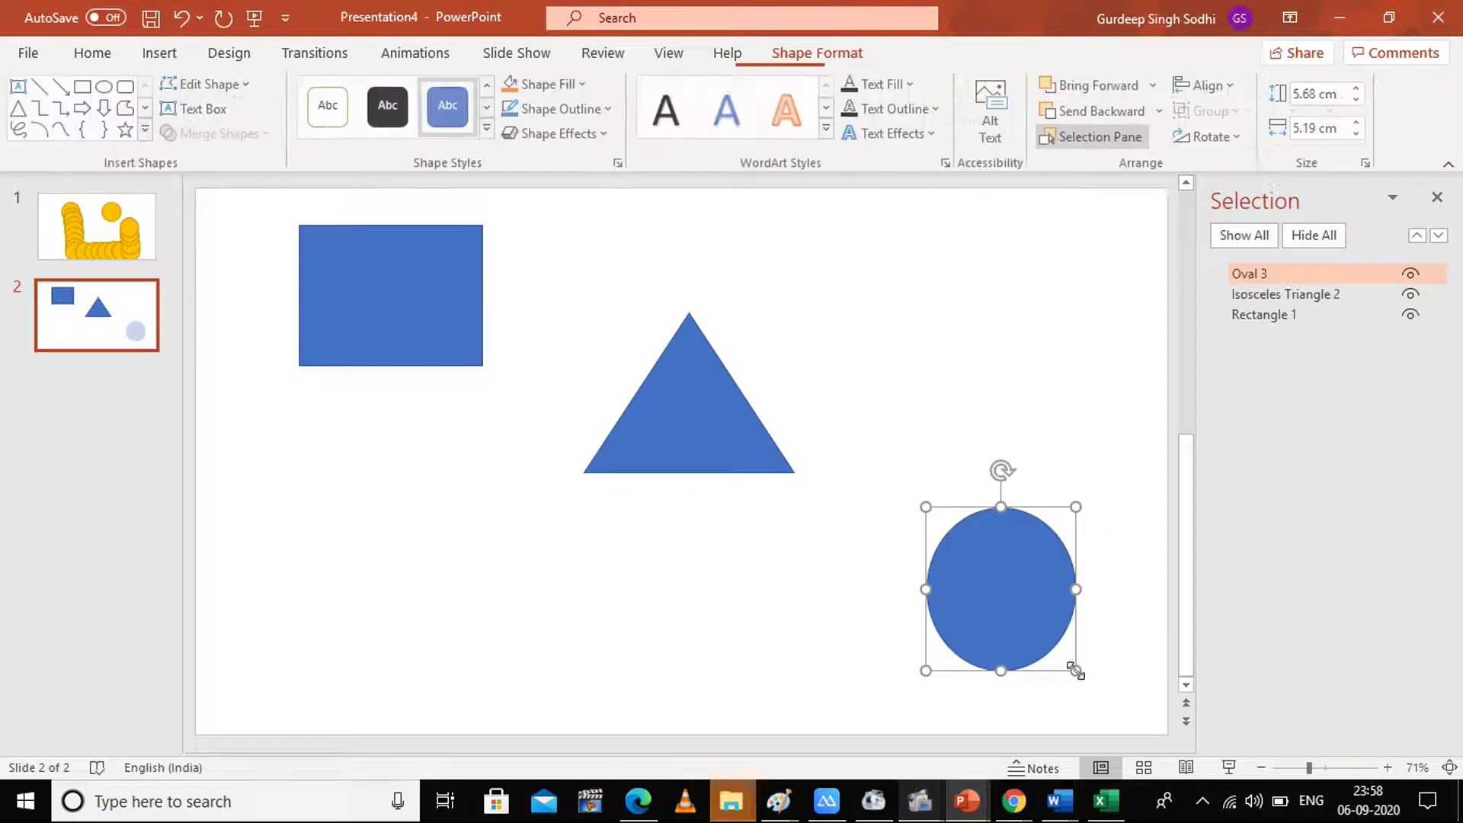
Select the rectangle, triangle and circle together and apply Align Left.
click(718, 522)
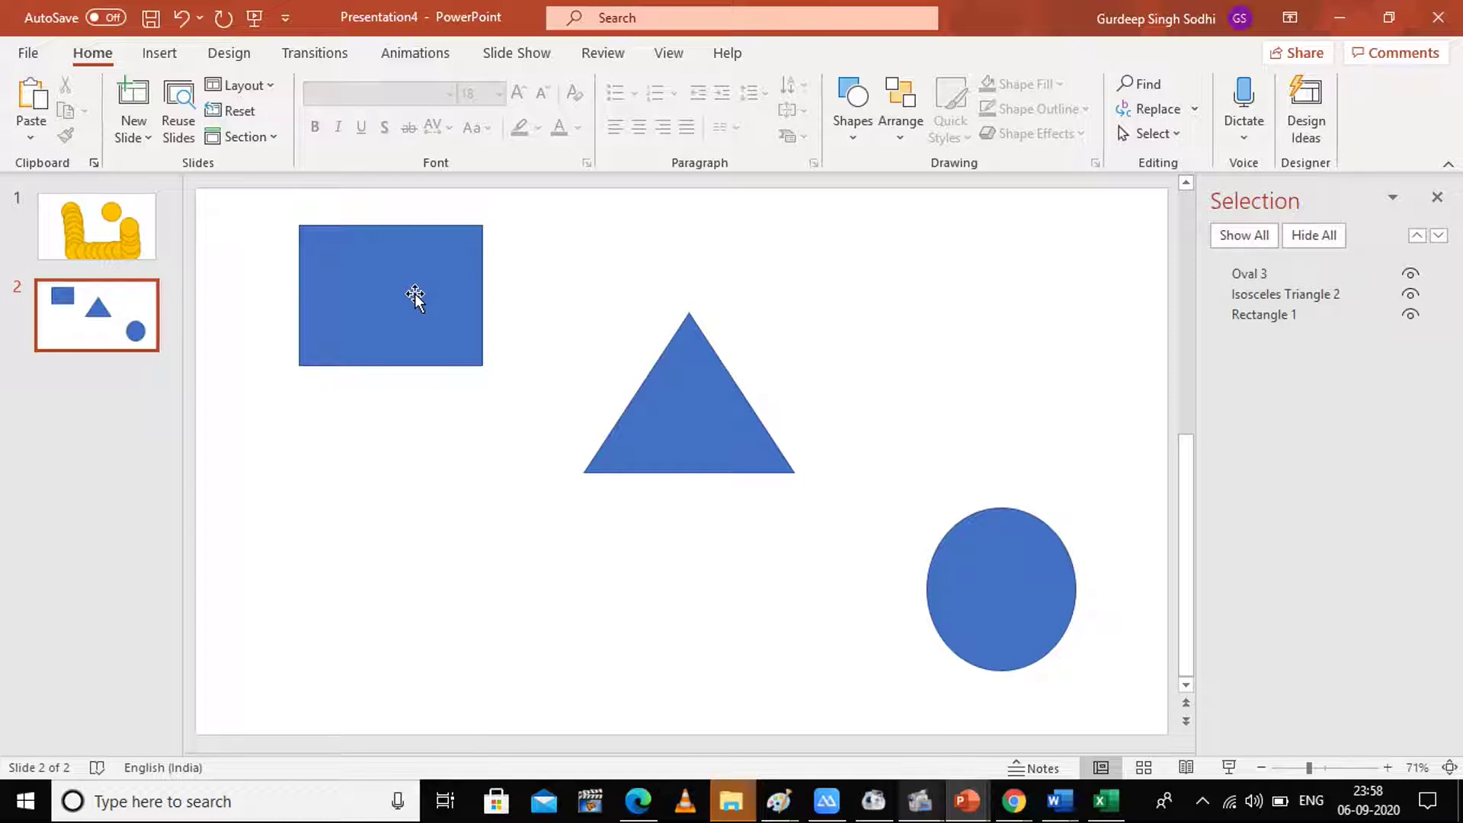
drag(257, 211, 1100, 730)
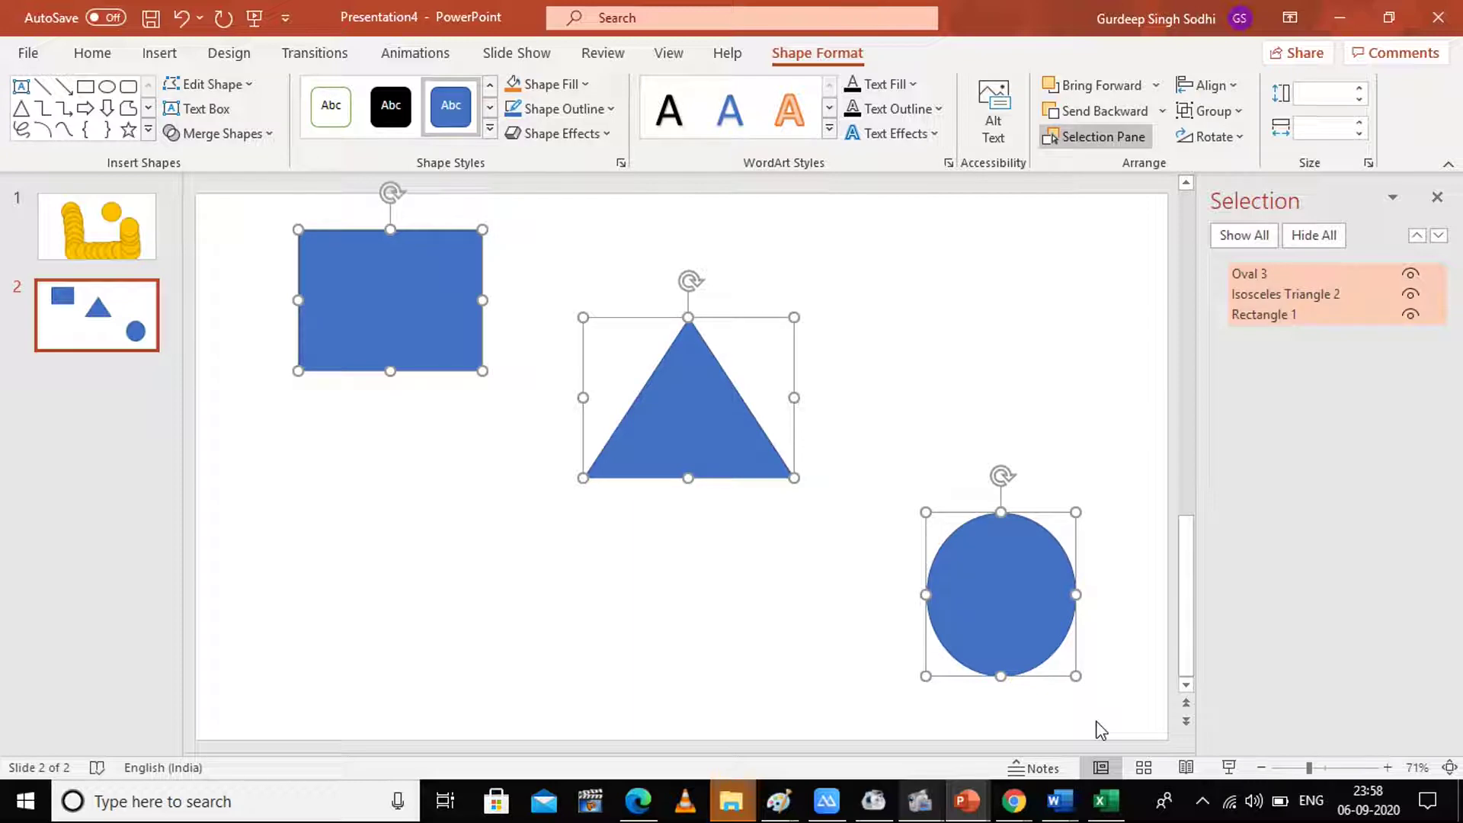
click(105, 55)
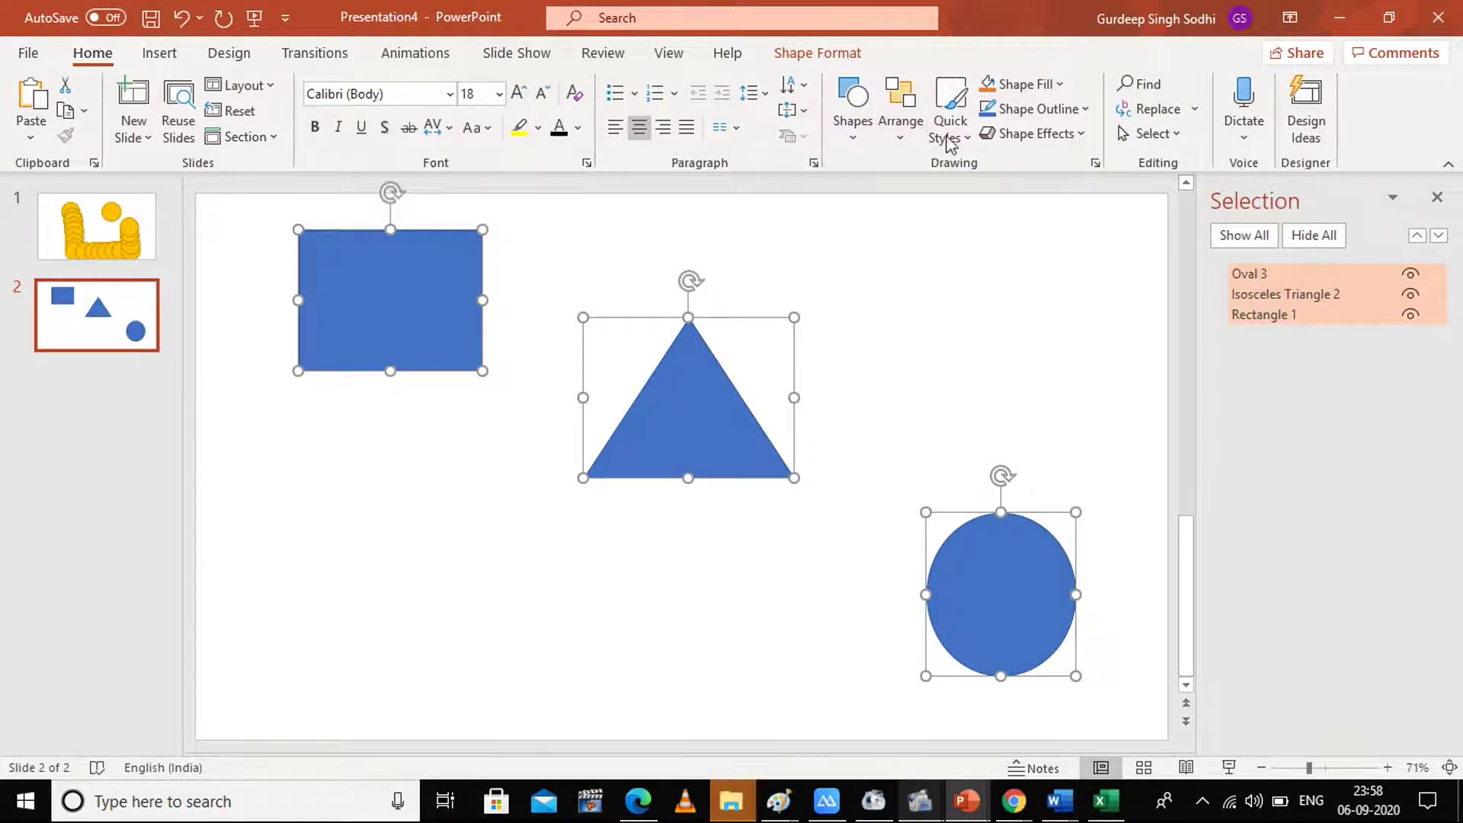
click(906, 139)
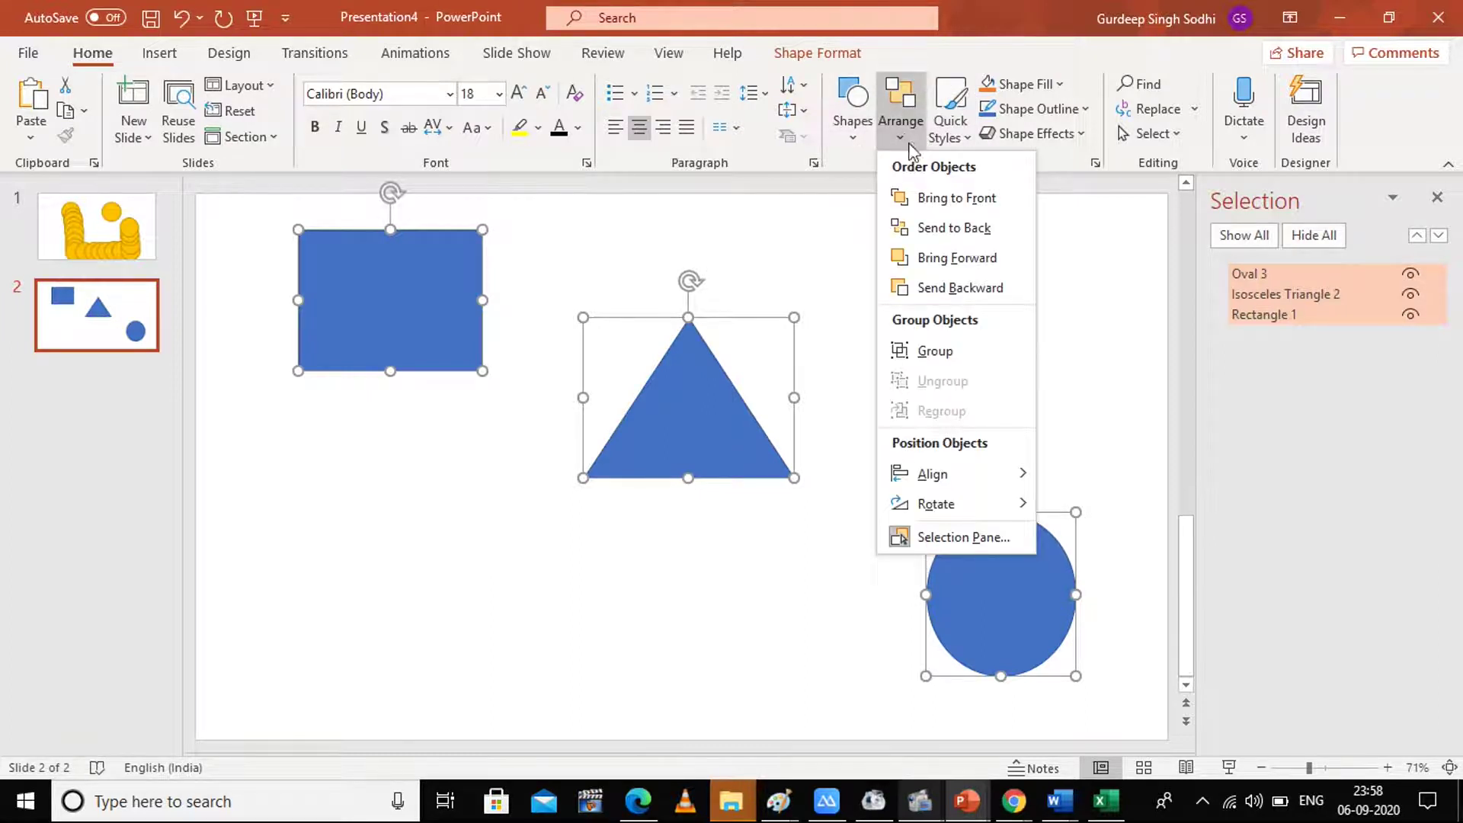
mouse_move(931, 480)
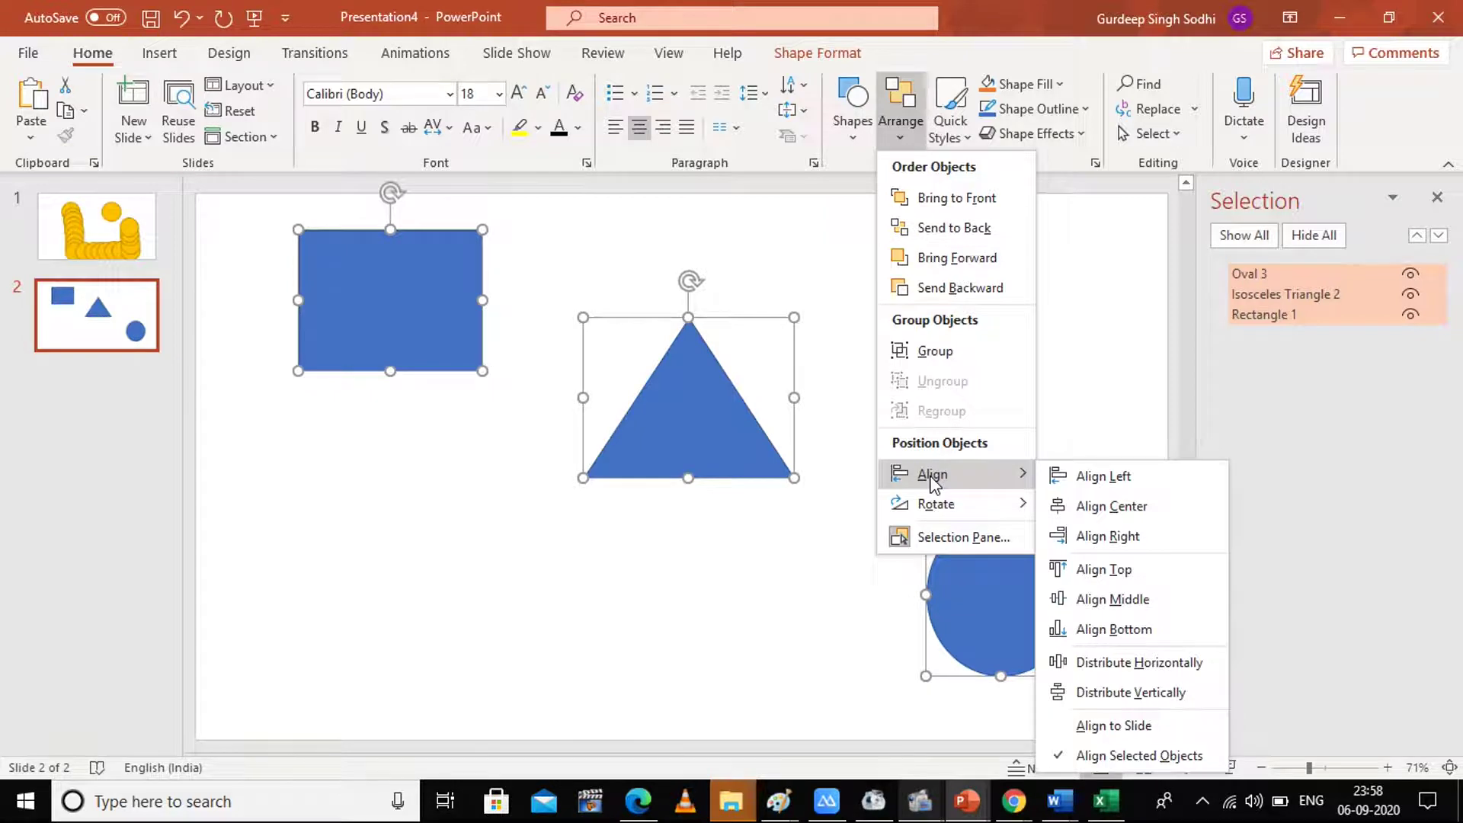
click(1103, 476)
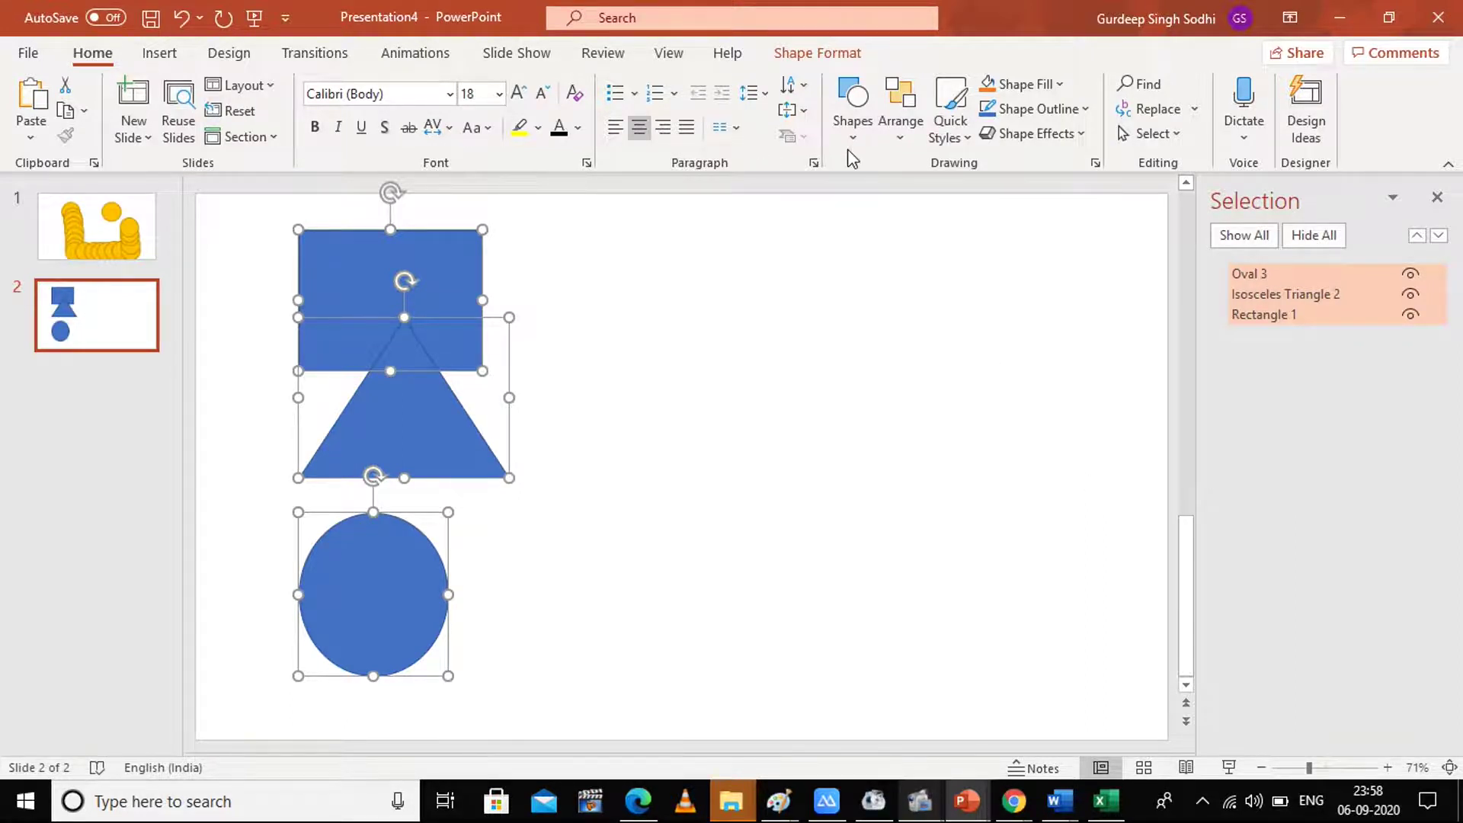
Apply Align Right so the three shapes share a common right edge.
click(917, 130)
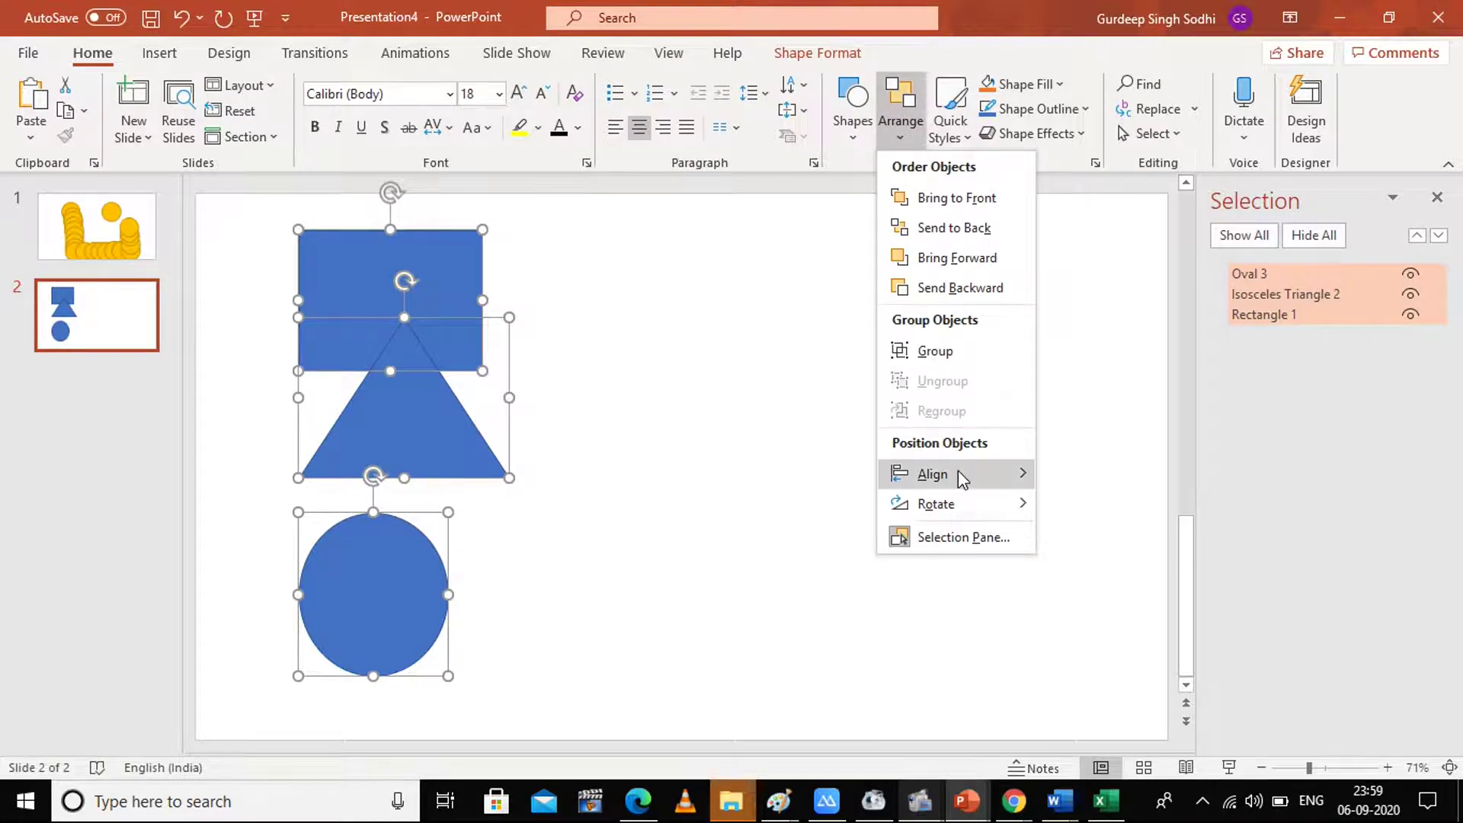
mouse_move(957, 469)
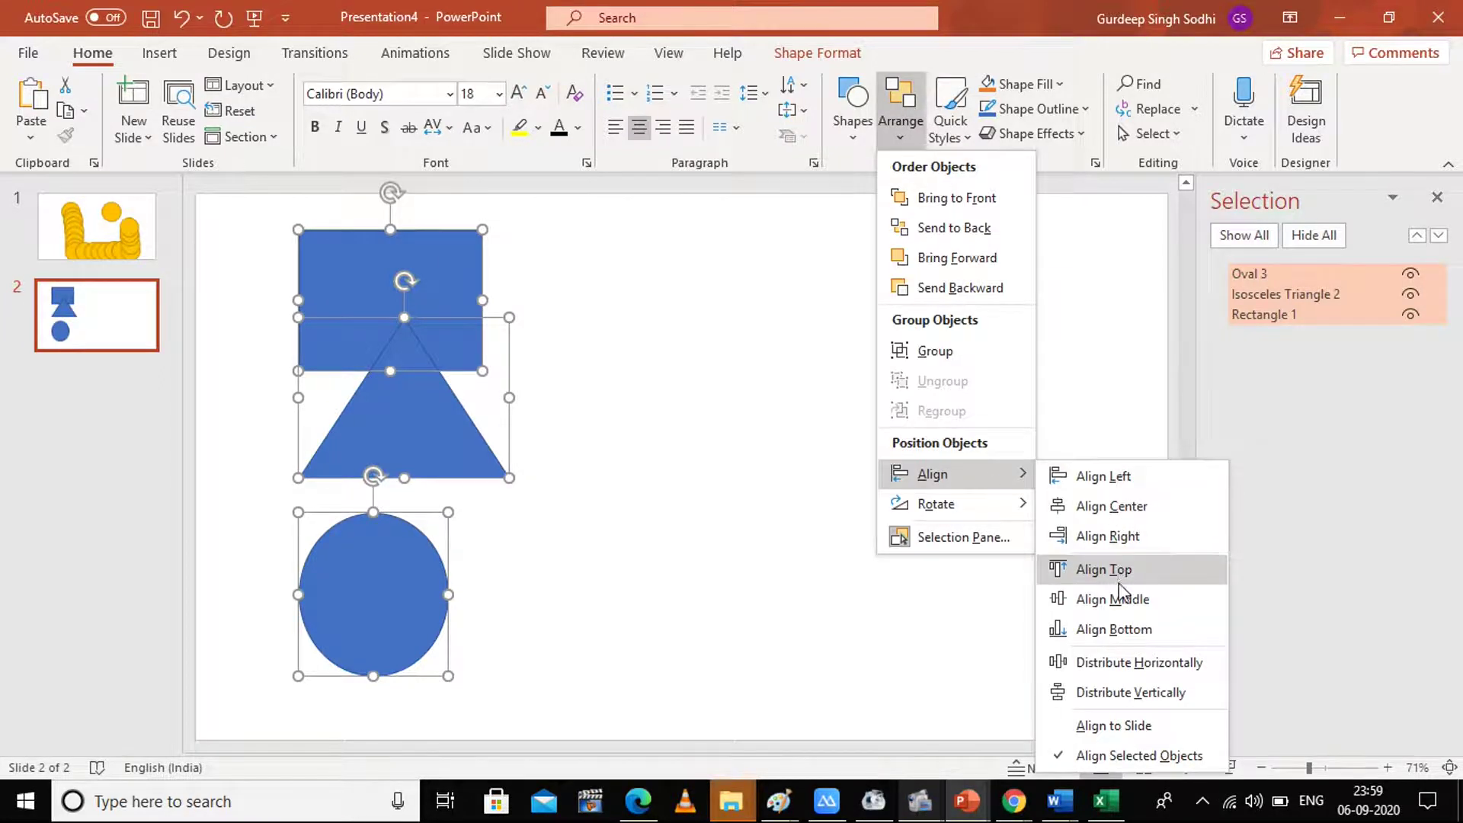
click(1118, 537)
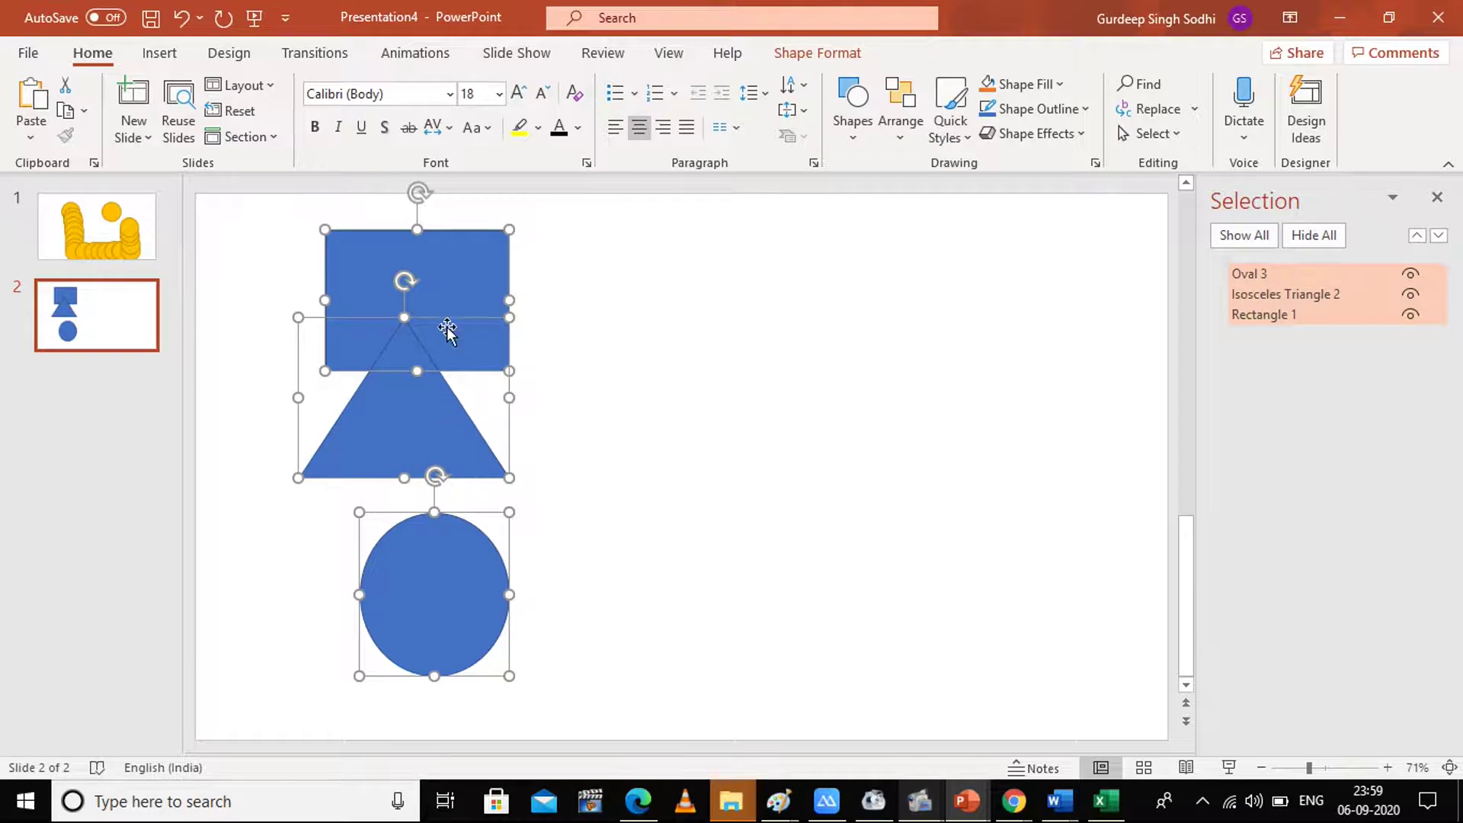
click(914, 119)
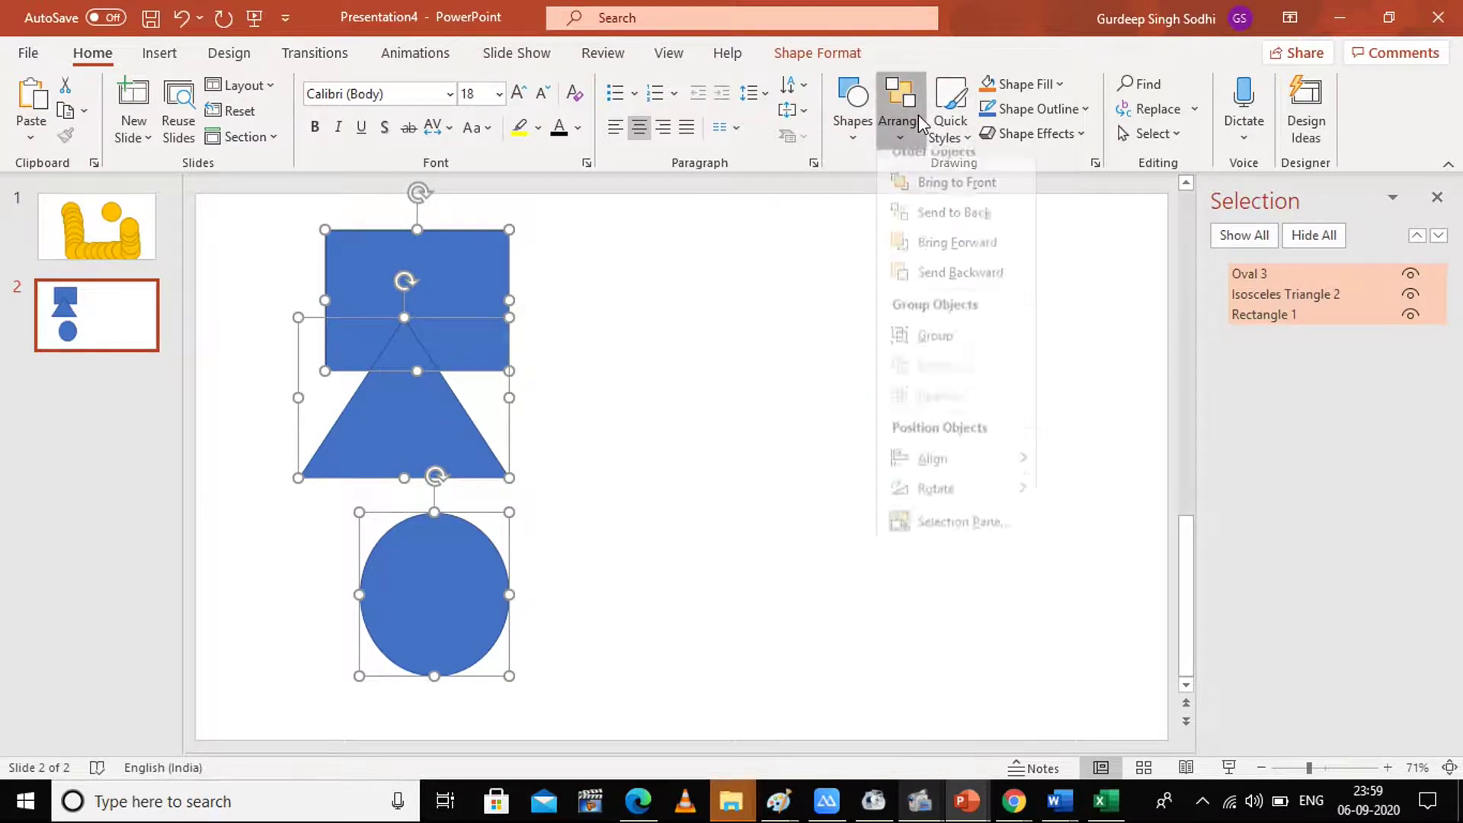
mouse_move(985, 480)
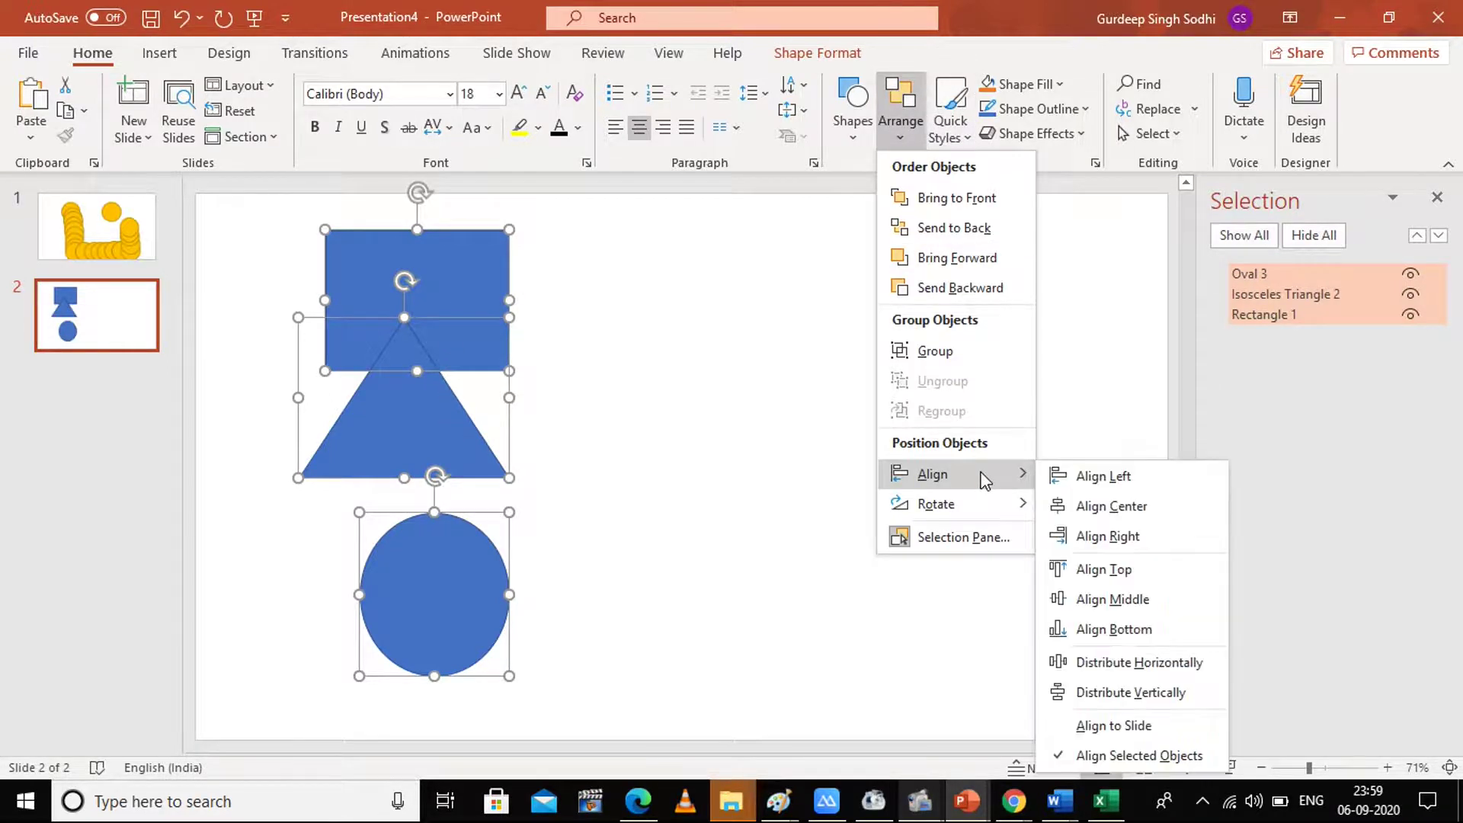
Distribute the shapes vertically, shorten them slightly, and nudge the oval left under the triangle.
click(1123, 693)
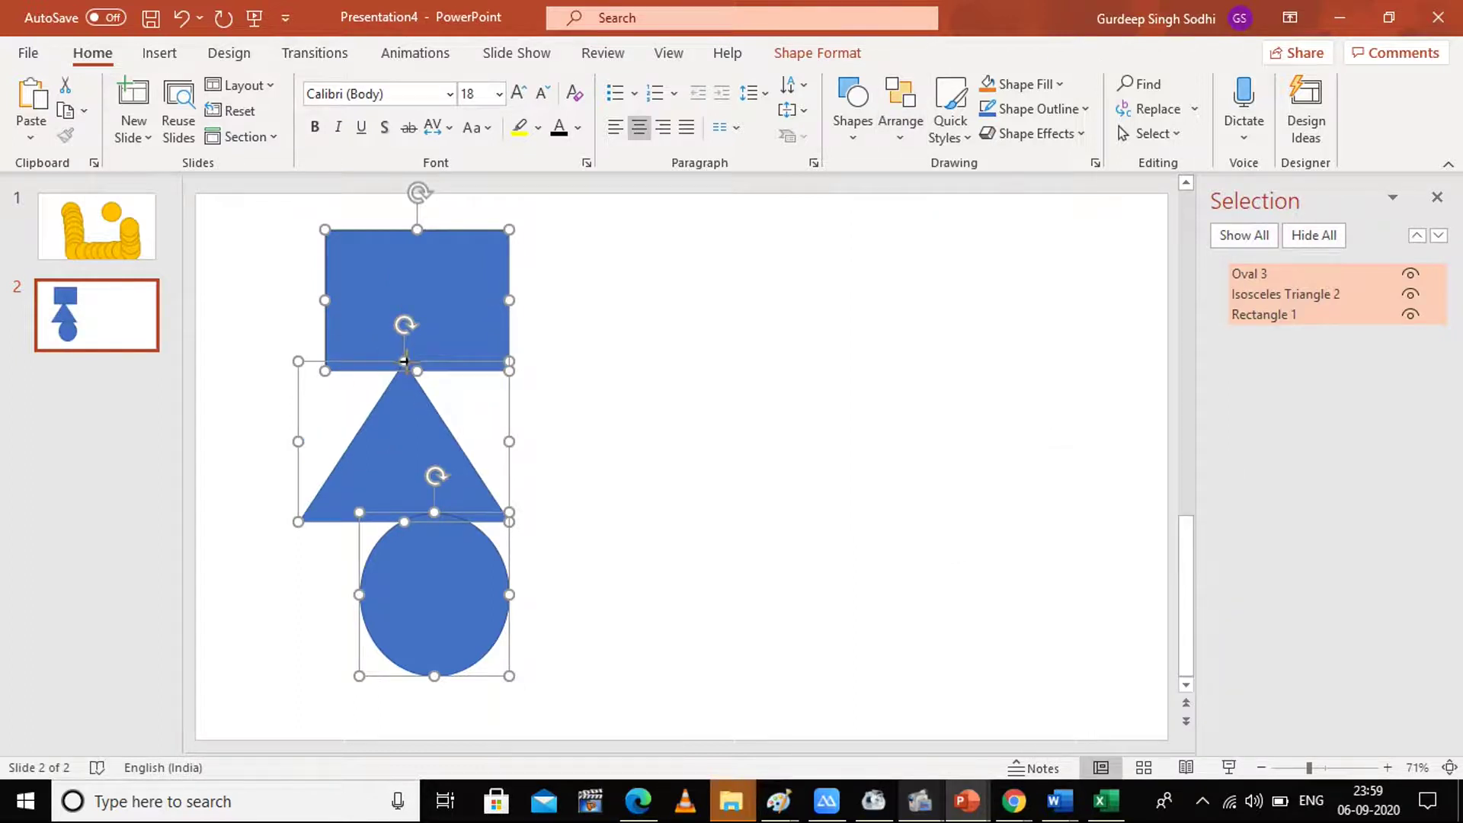
drag(408, 363, 410, 390)
click(595, 473)
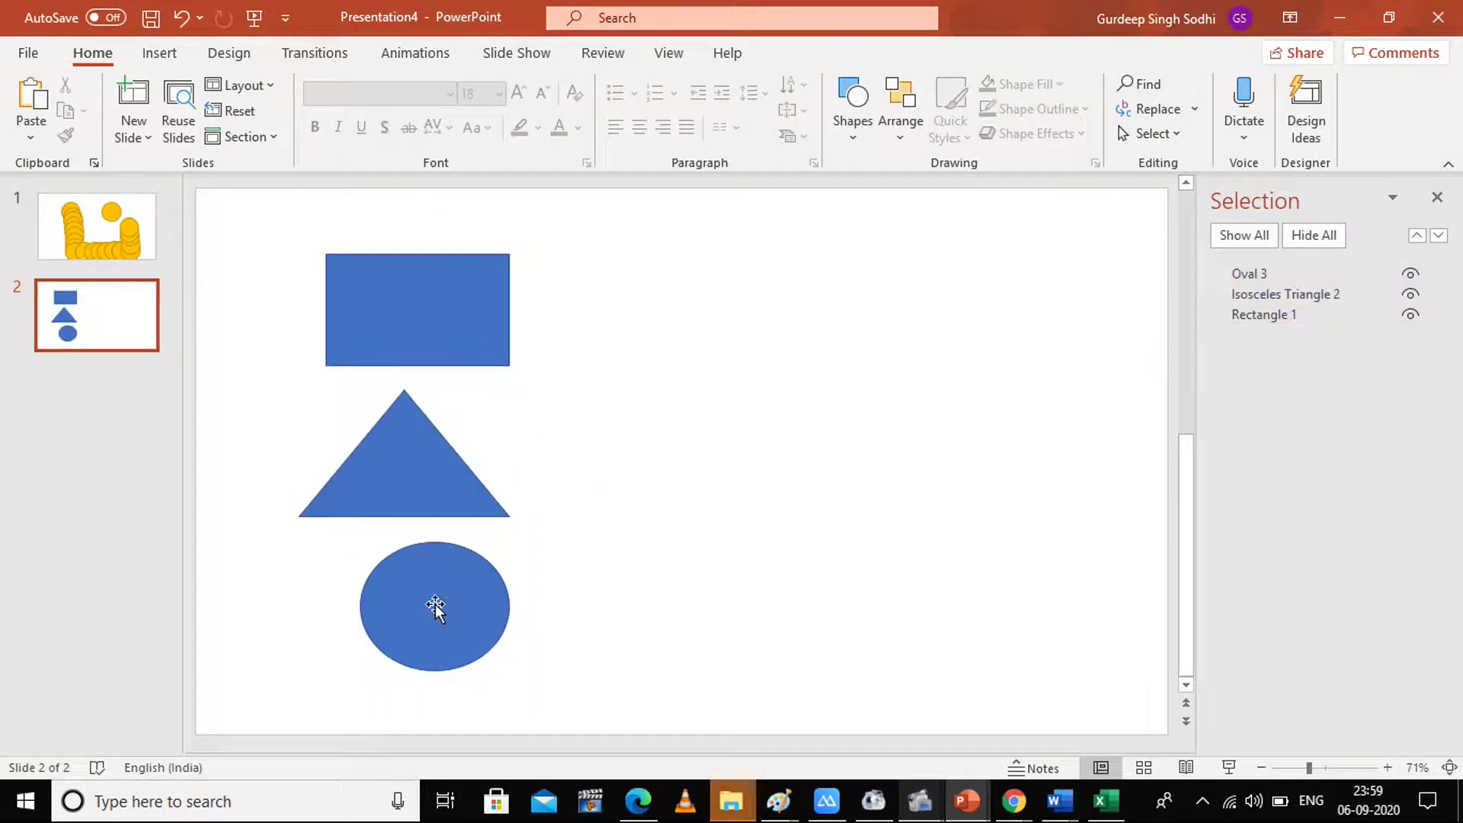
drag(434, 609, 409, 604)
click(415, 463)
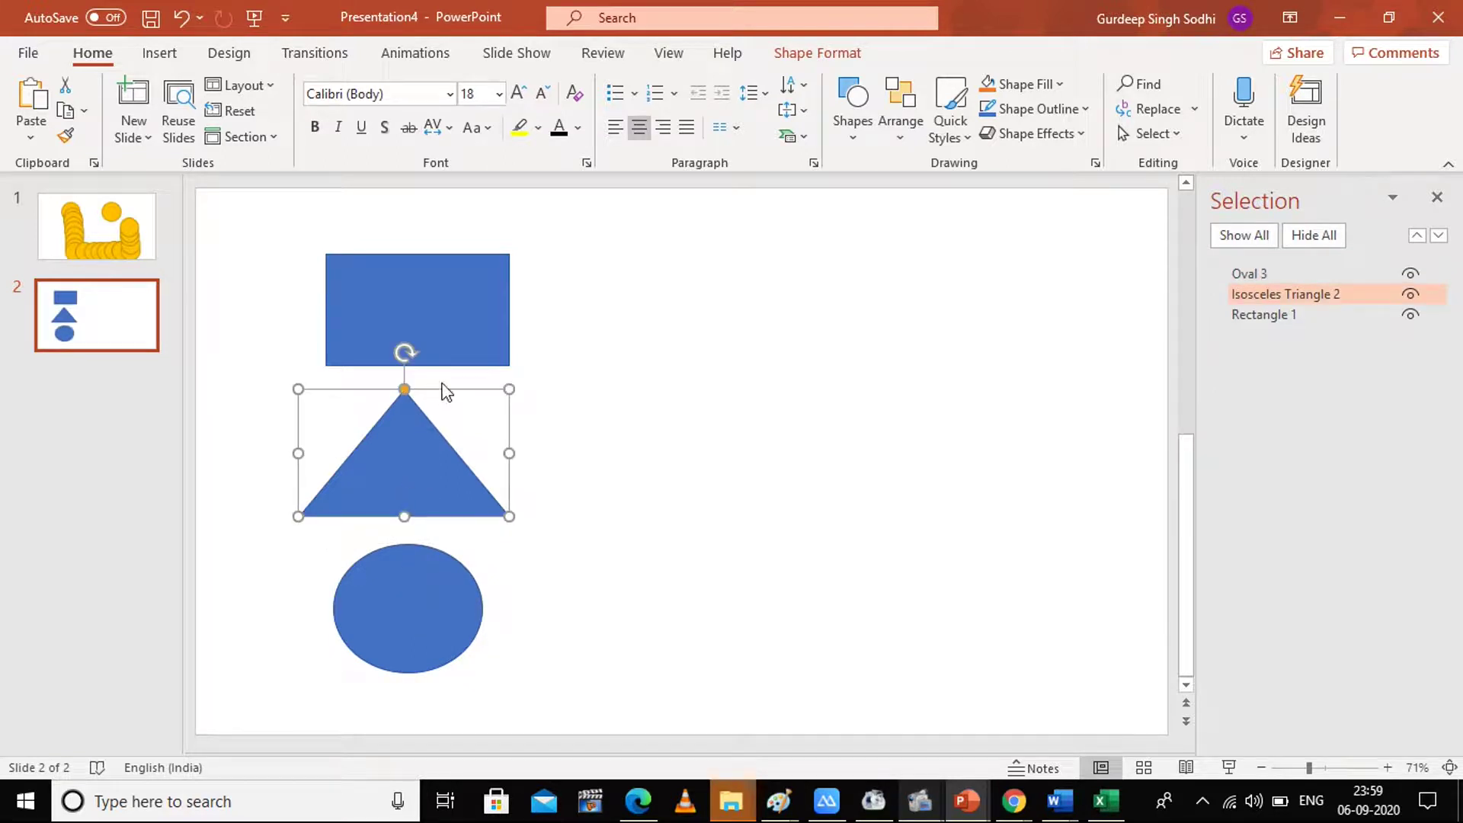
click(467, 291)
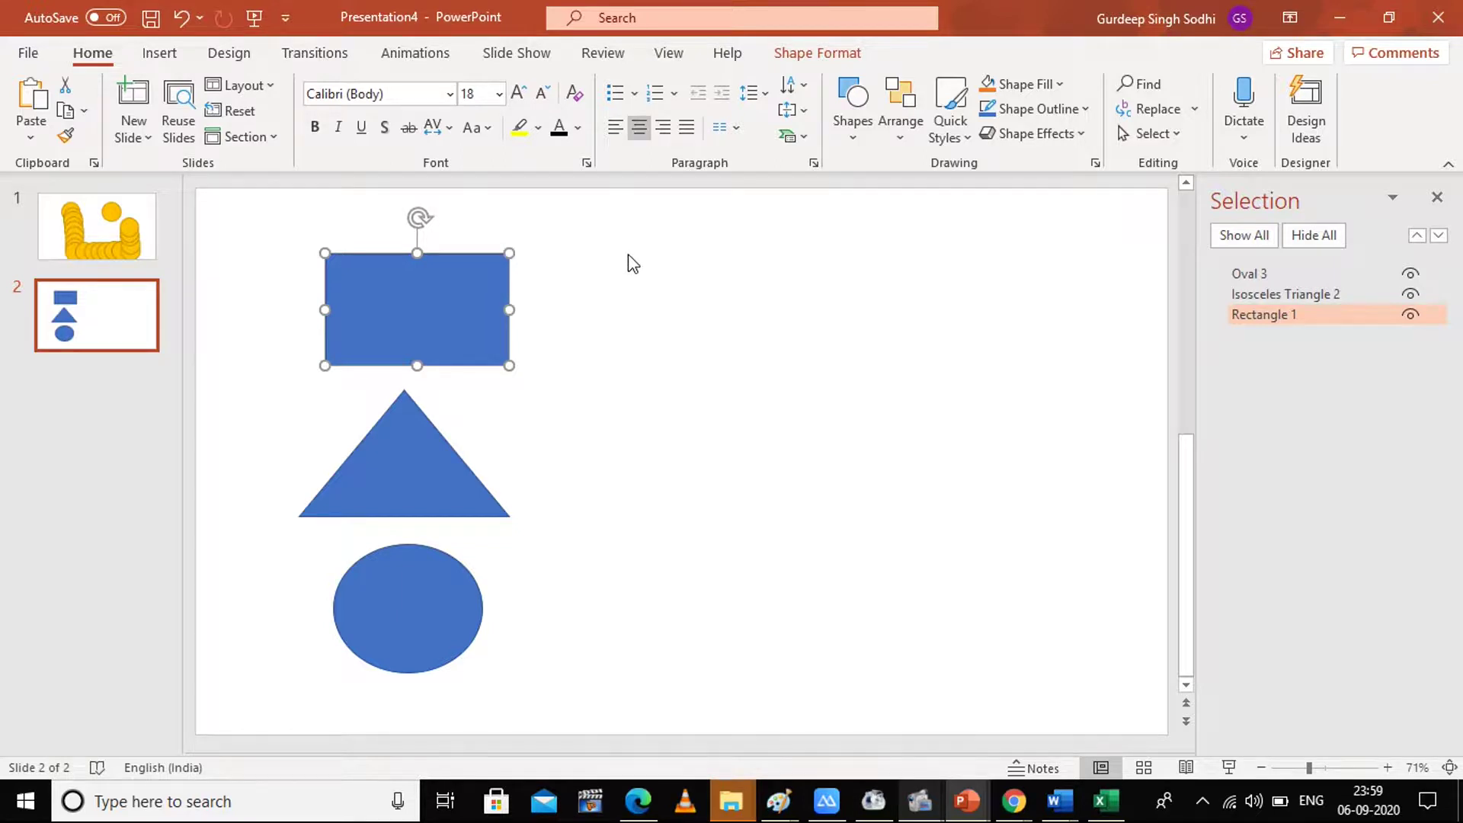
Reselect all three shapes and bring up the Align submenu under Arrange.
click(726, 251)
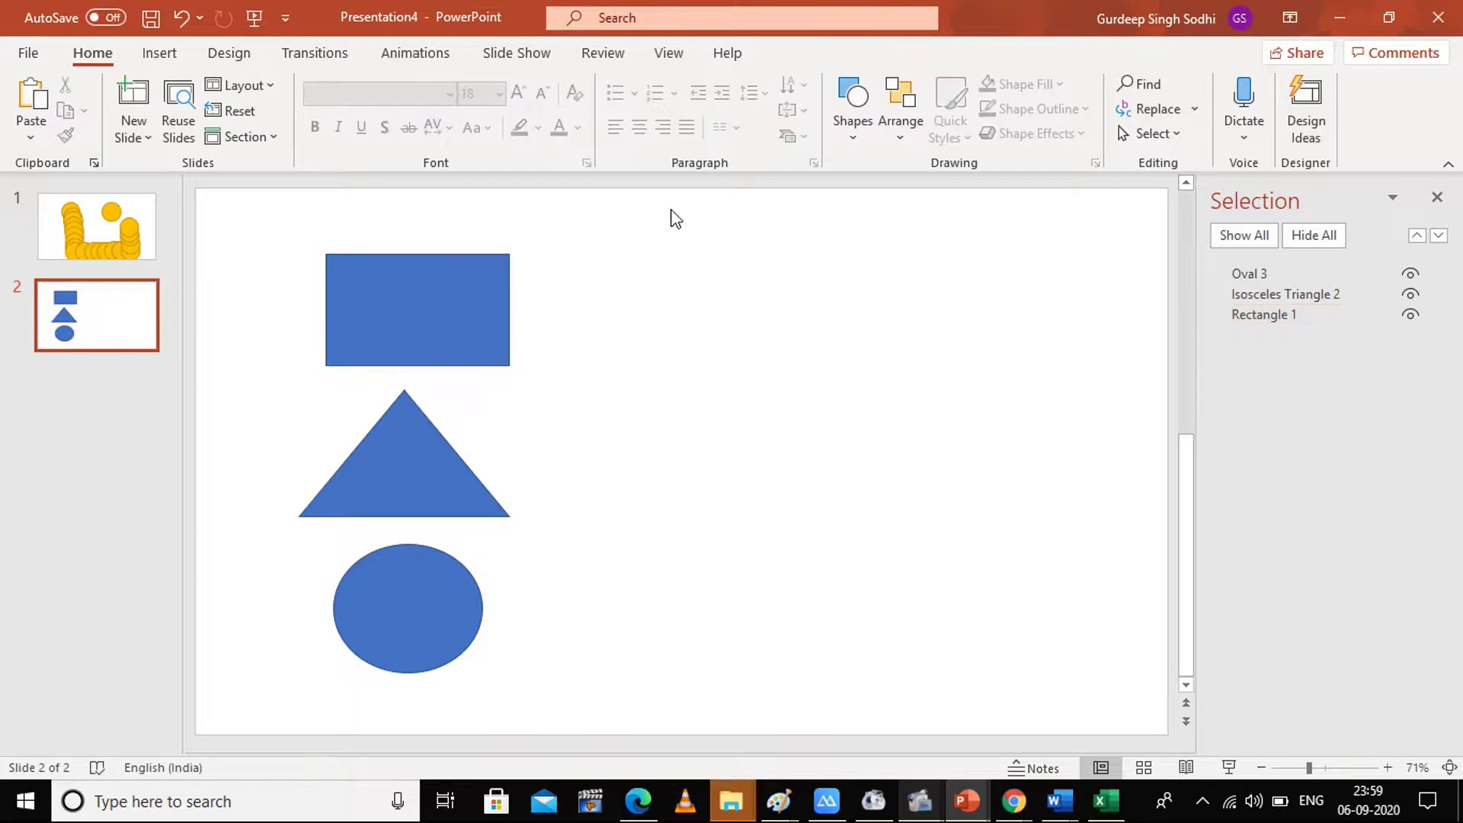
drag(601, 207, 222, 743)
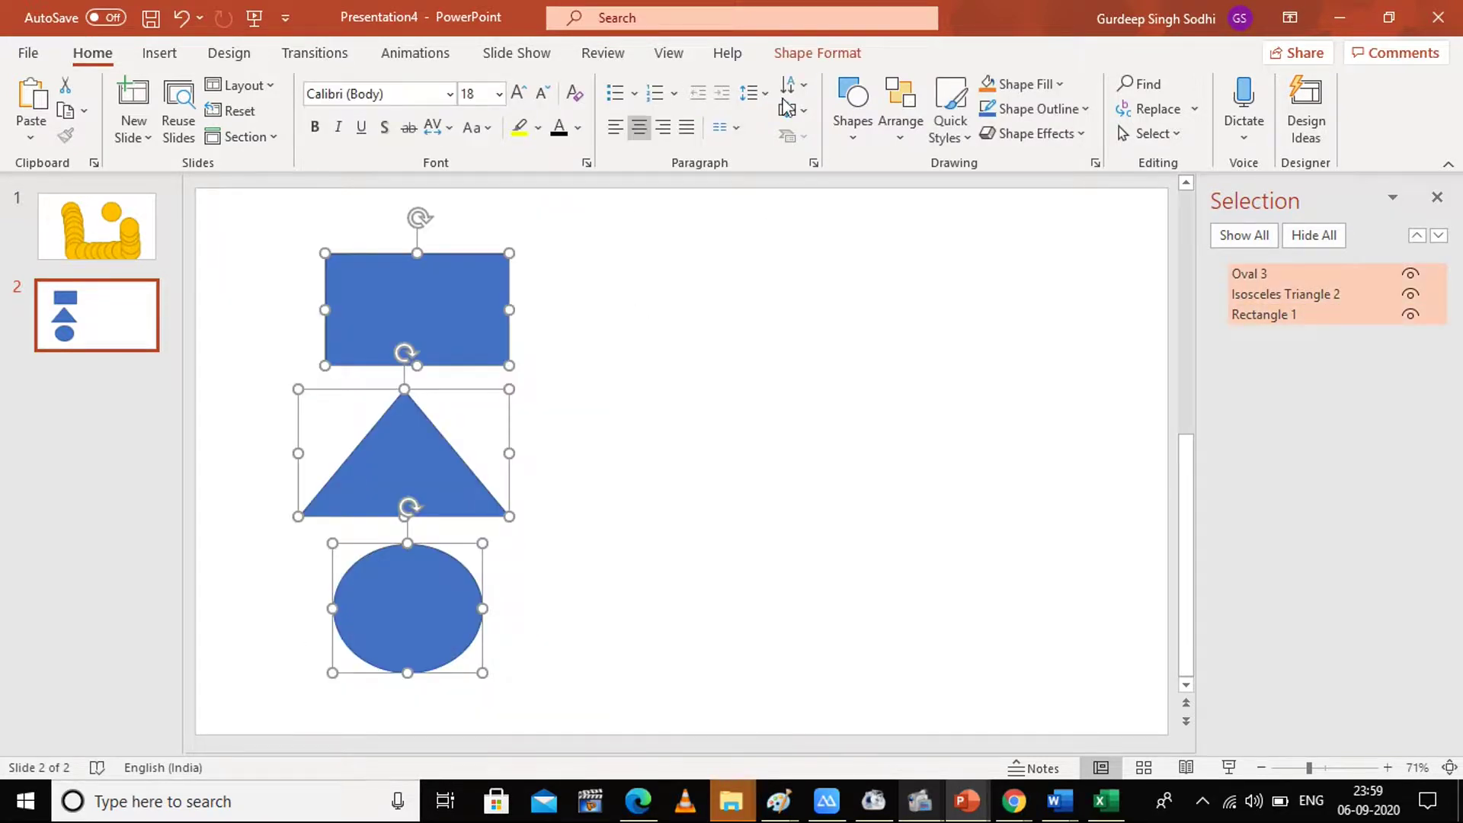
click(897, 140)
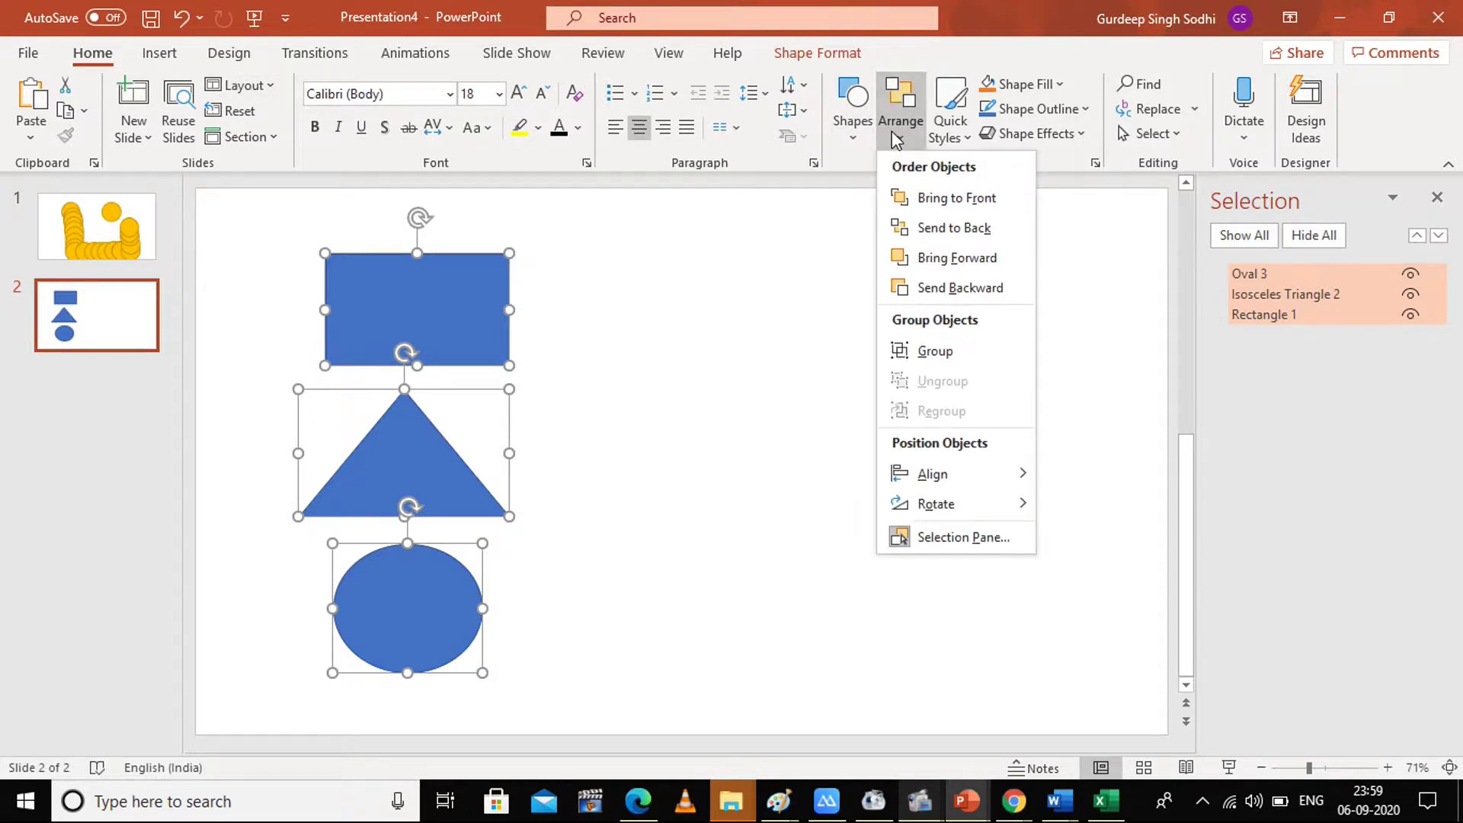
mouse_move(914, 490)
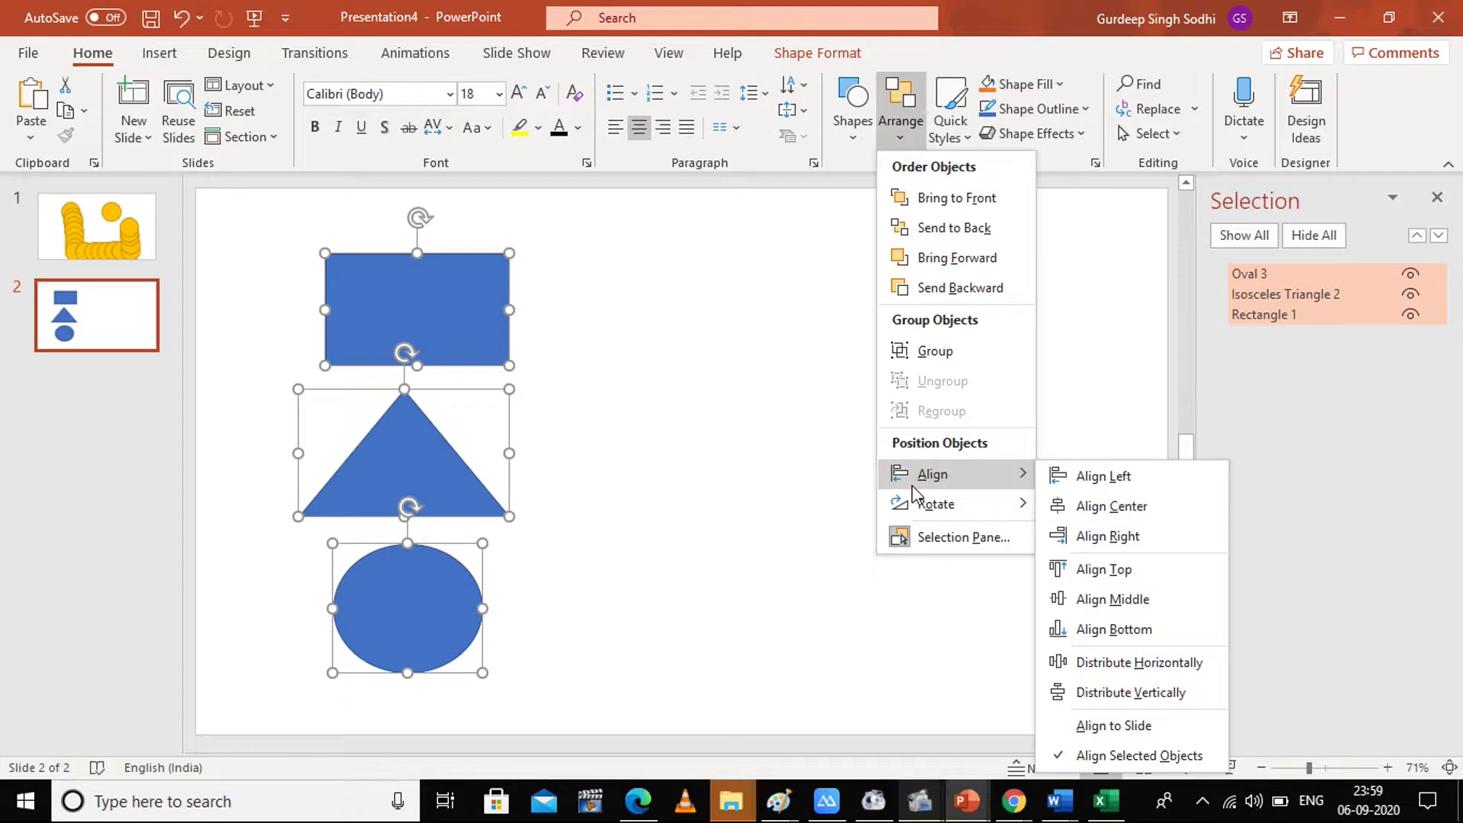